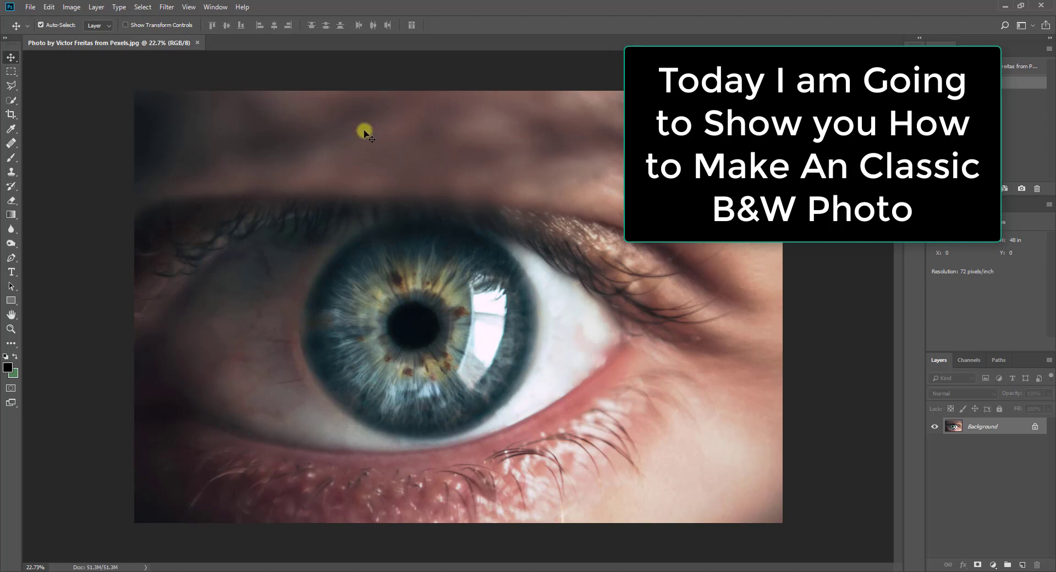
Open the Camera Raw Filter on the eye photo from the Filter menu
click(166, 7)
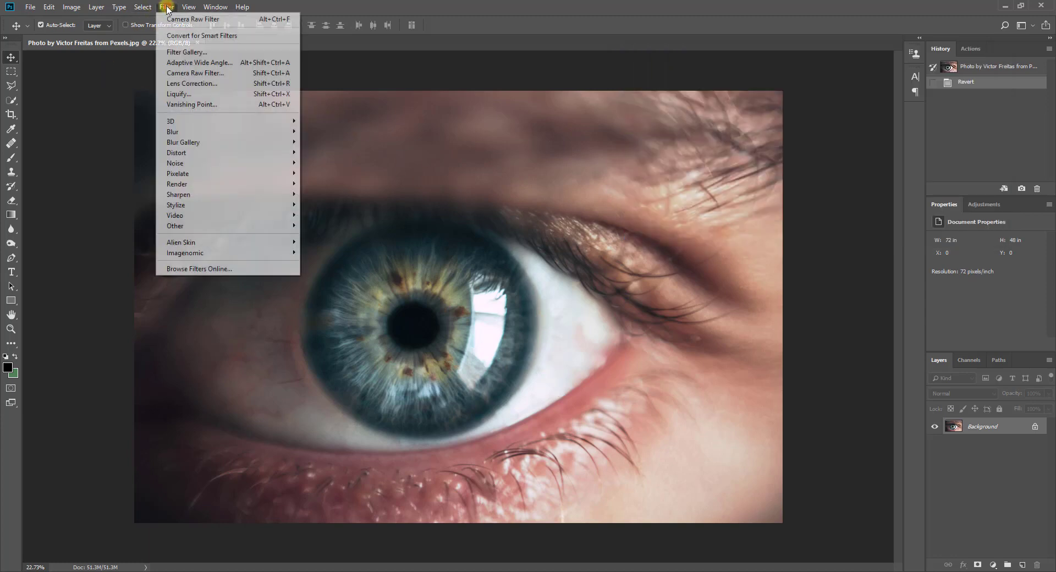
click(182, 77)
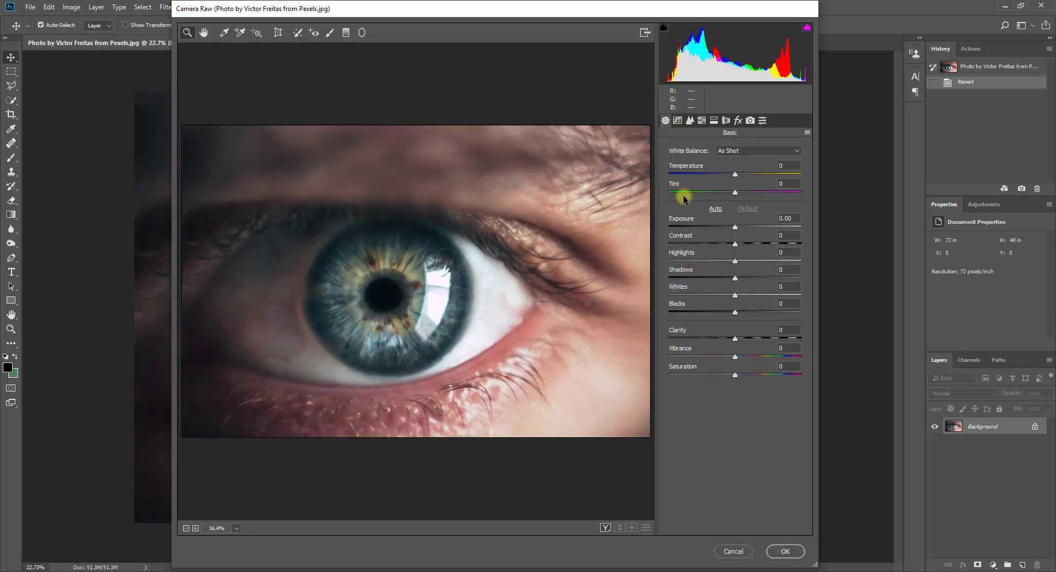
Convert the preview to grayscale with a custom mix: Yellows -48, Aquas -41, Magentas -54
click(701, 121)
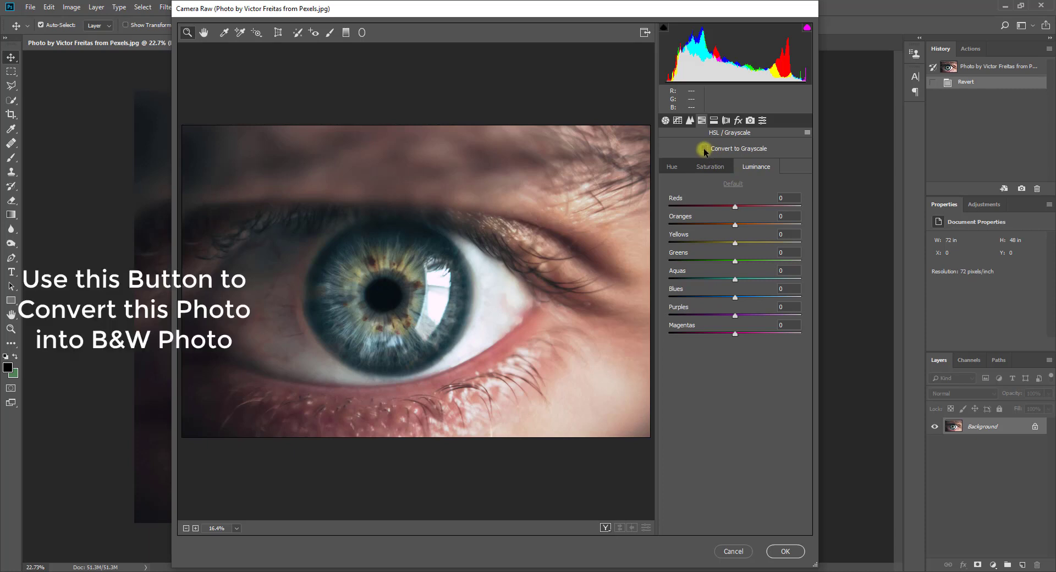
click(704, 149)
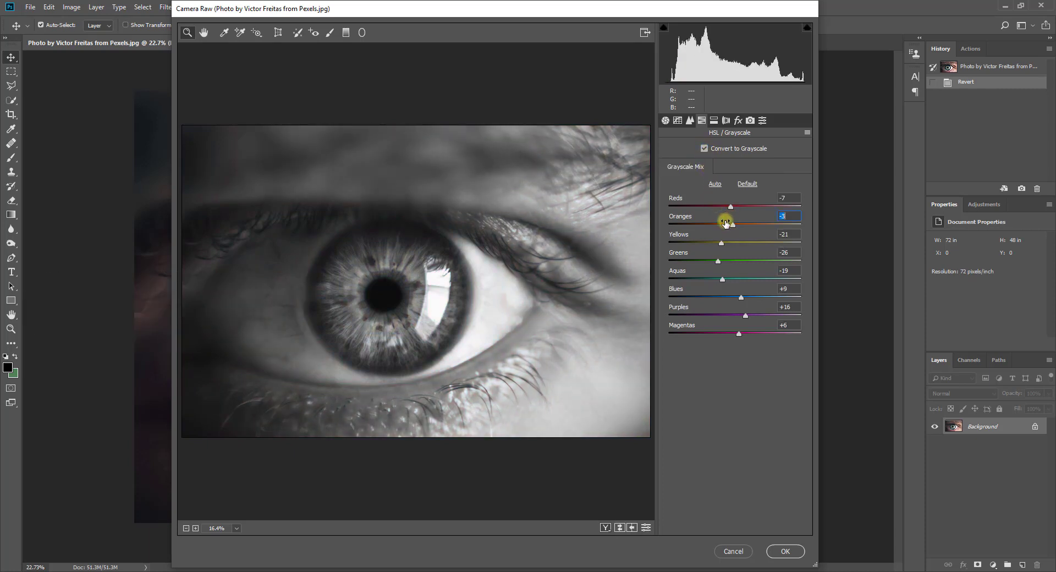
mouse_move(722, 222)
mouse_down()
mouse_move(702, 223)
mouse_move(737, 204)
mouse_move(736, 235)
mouse_move(701, 242)
mouse_move(742, 252)
mouse_move(719, 274)
mouse_move(745, 295)
mouse_move(706, 298)
mouse_move(749, 315)
mouse_move(699, 334)
mouse_up()
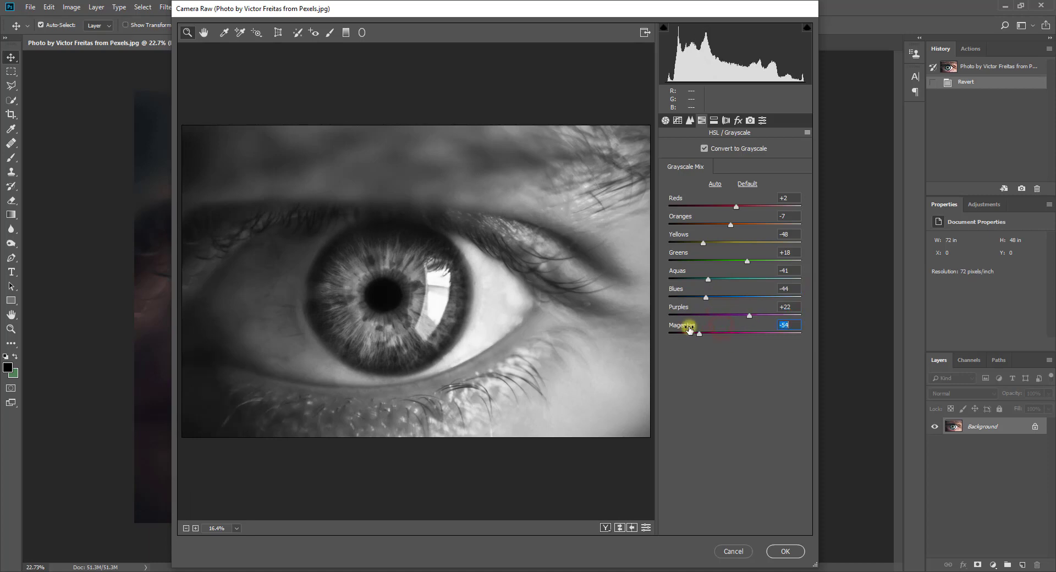
click(665, 120)
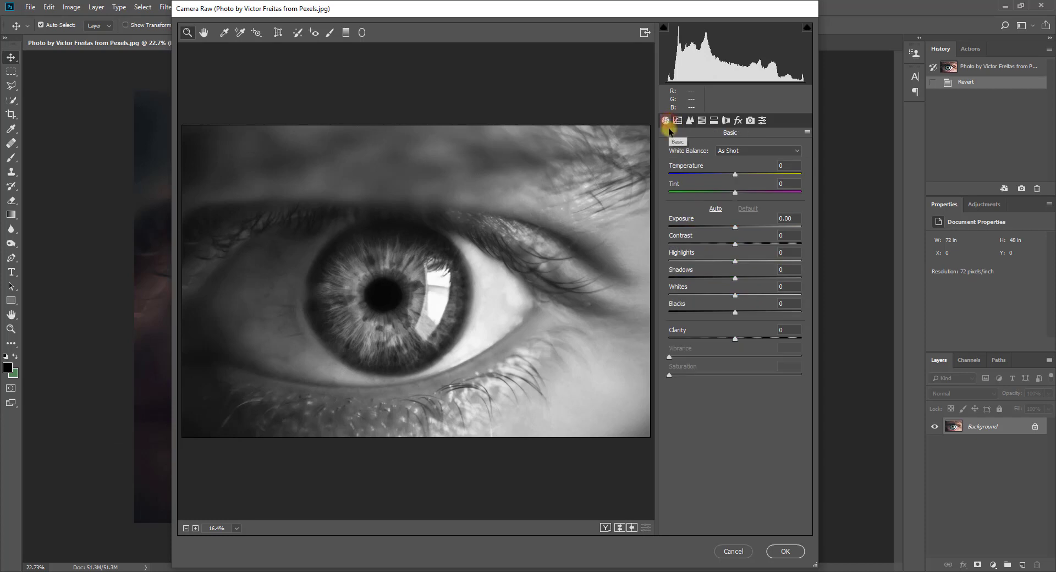
Set Basic tones: Exposure -0.45, Contrast +9, Highlights -100, Shadows +42, Whites +17, Clarity +56
click(716, 208)
click(748, 208)
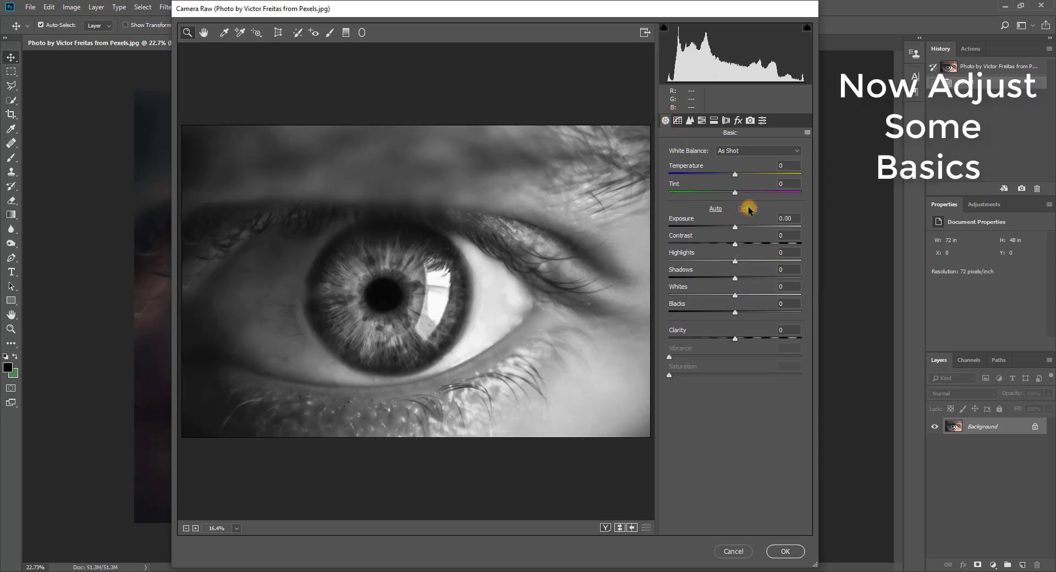
mouse_move(733, 226)
mouse_down()
mouse_move(748, 238)
mouse_move(593, 268)
mouse_up()
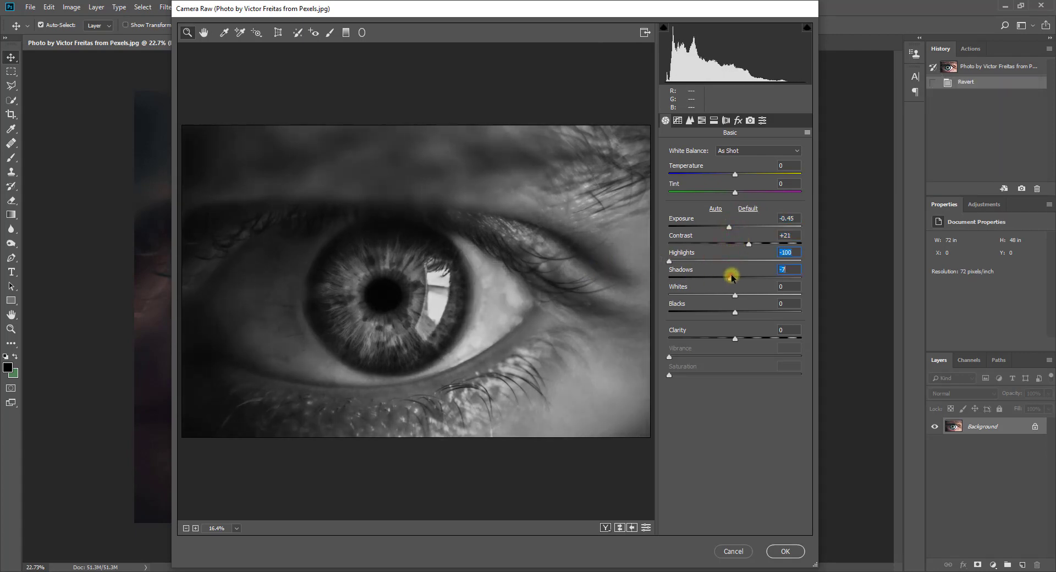
drag(731, 276, 761, 277)
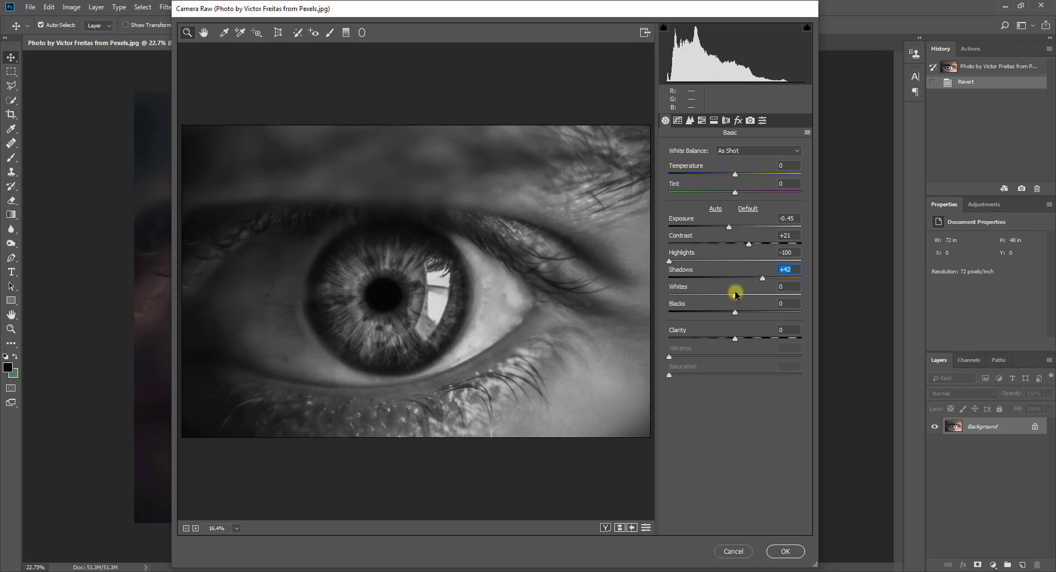
drag(736, 238, 741, 238)
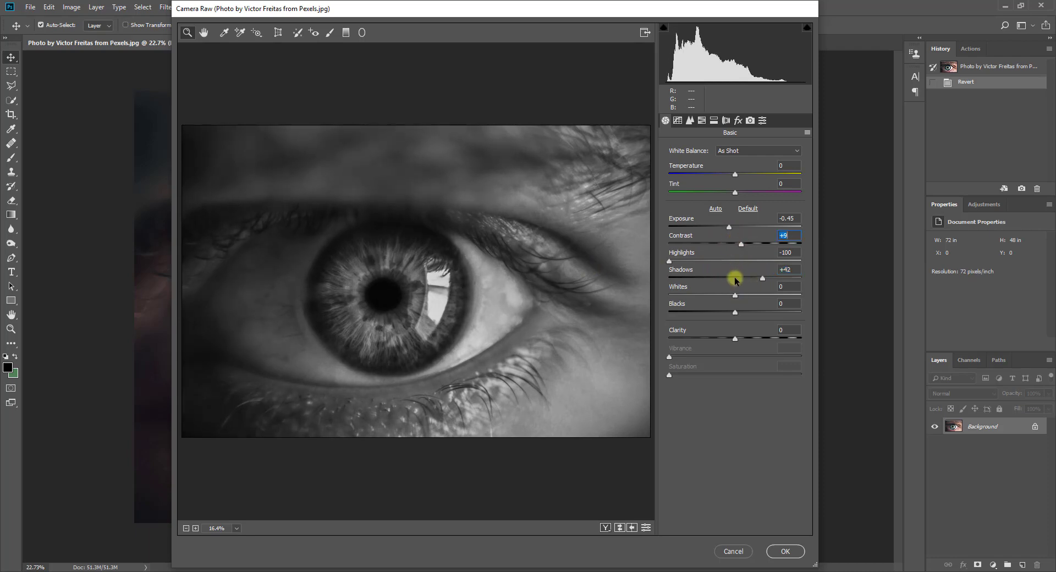
mouse_move(728, 288)
mouse_down()
mouse_move(739, 286)
mouse_move(717, 307)
mouse_move(749, 325)
mouse_move(726, 302)
mouse_move(737, 305)
mouse_move(751, 329)
mouse_up()
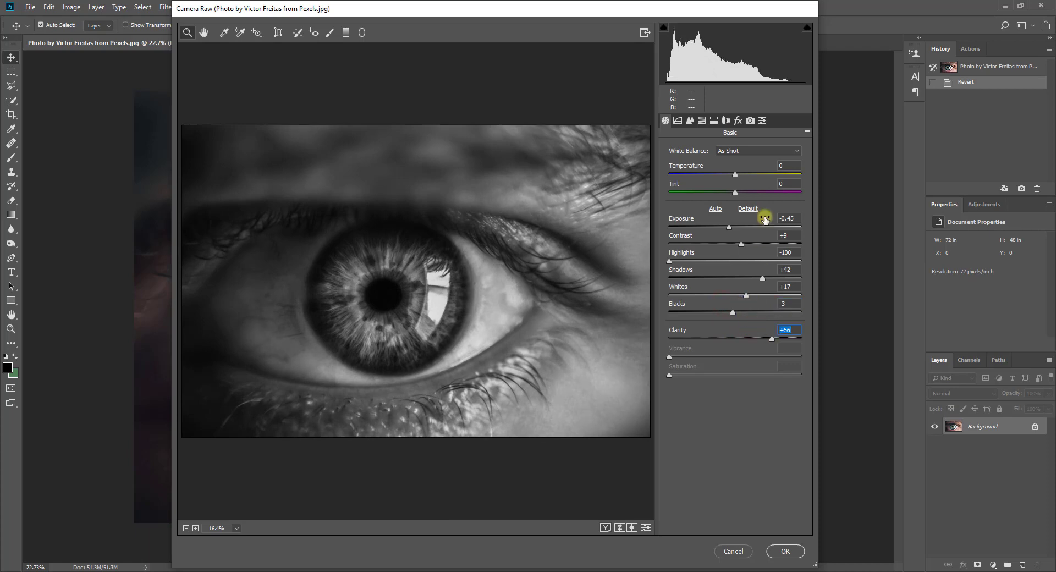
click(750, 120)
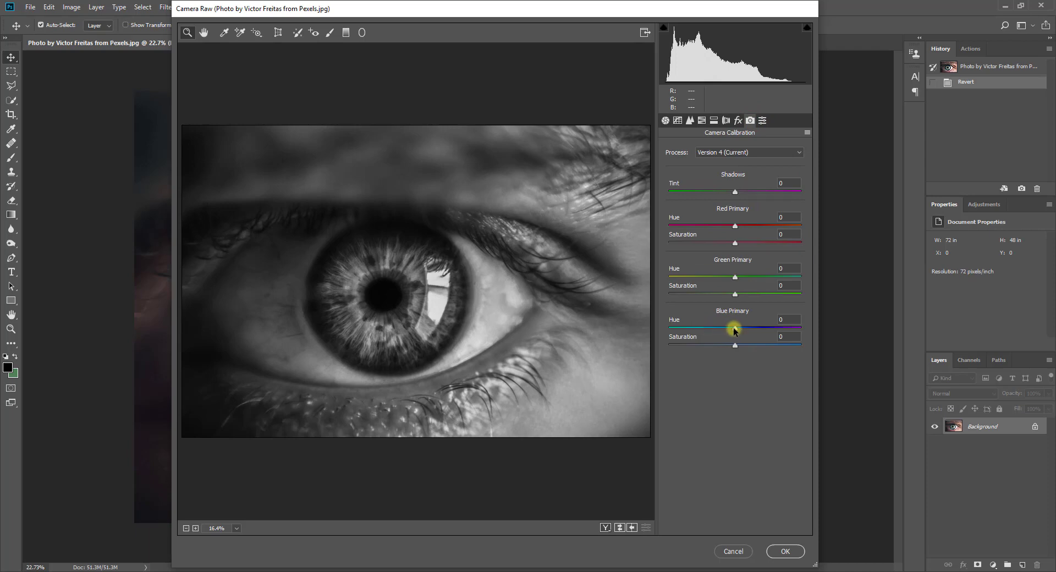
Calibrate Blue Primary to Hue -68, Saturation -39 and Red Primary Saturation to -64
drag(735, 328, 697, 329)
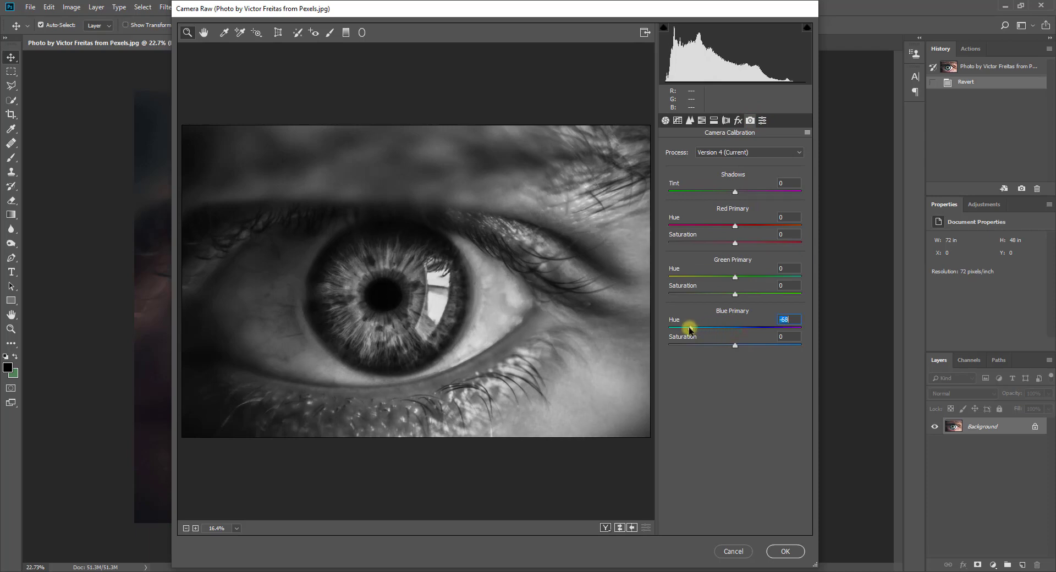
click(691, 345)
drag(697, 345, 714, 345)
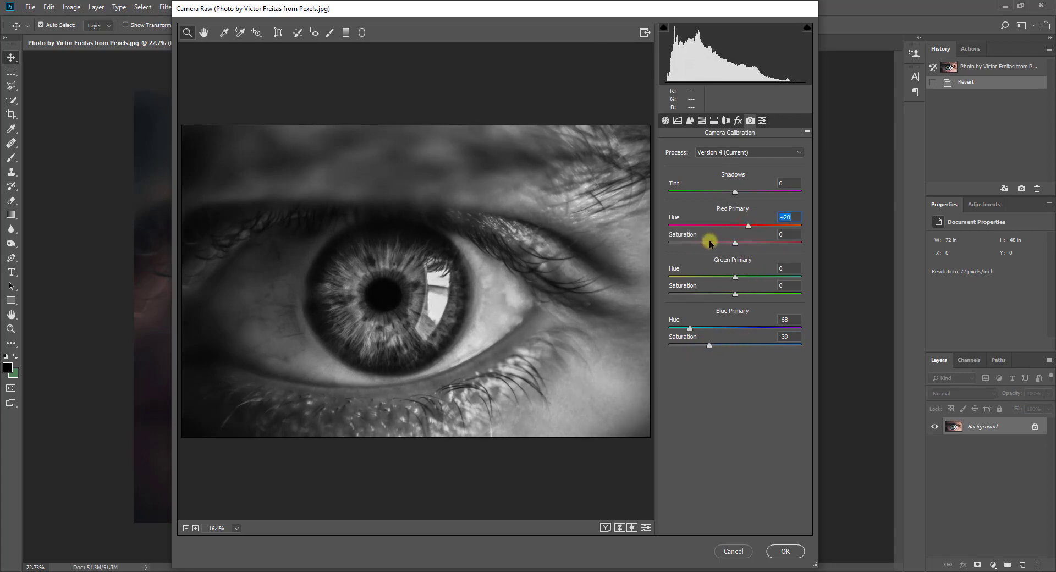
drag(709, 241, 695, 246)
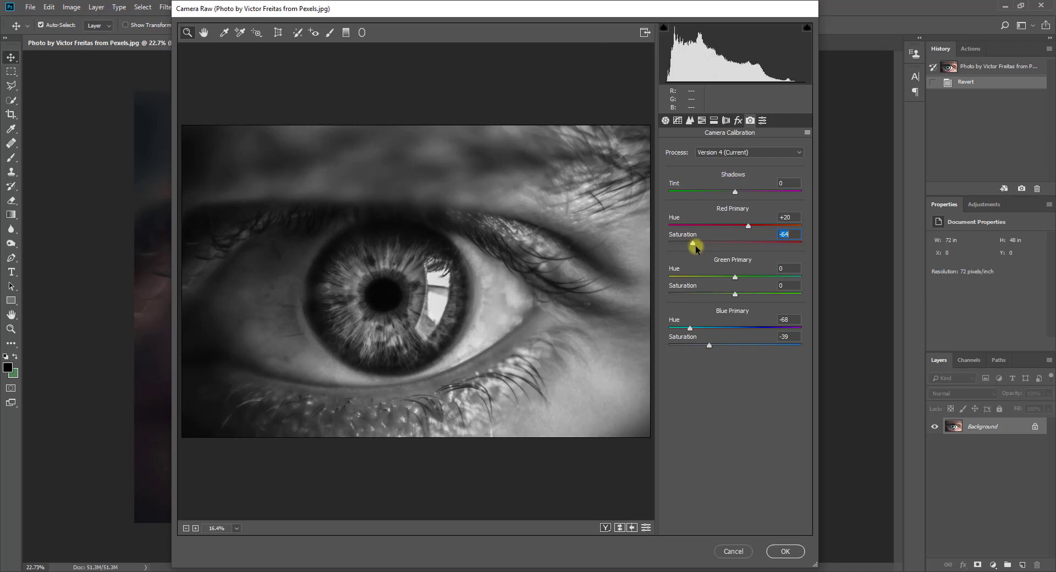
Add a -20 post-crop vignette, then review the HSL and Detail settings
click(738, 120)
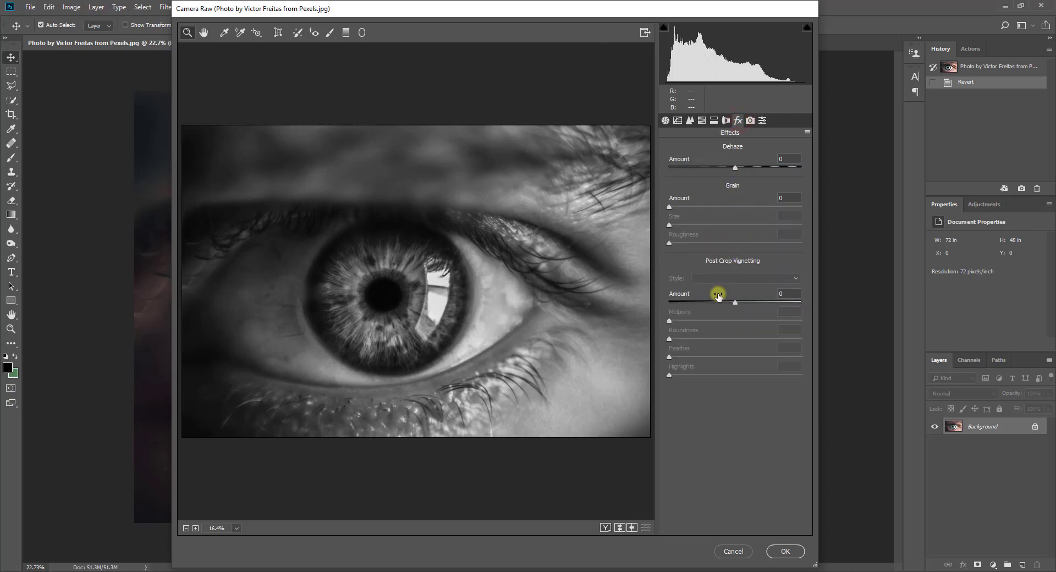
drag(718, 295, 713, 295)
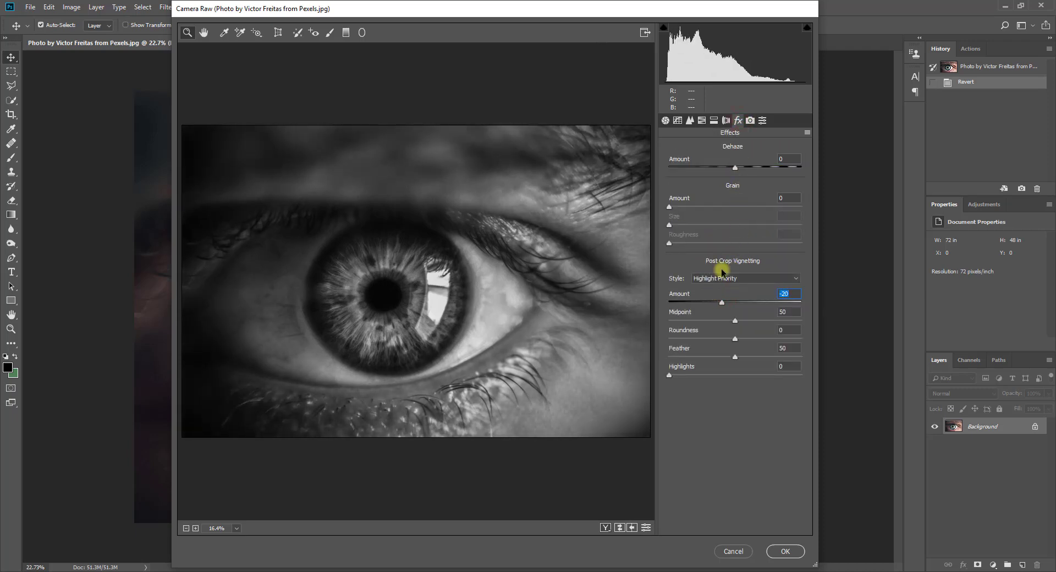
click(724, 121)
click(701, 120)
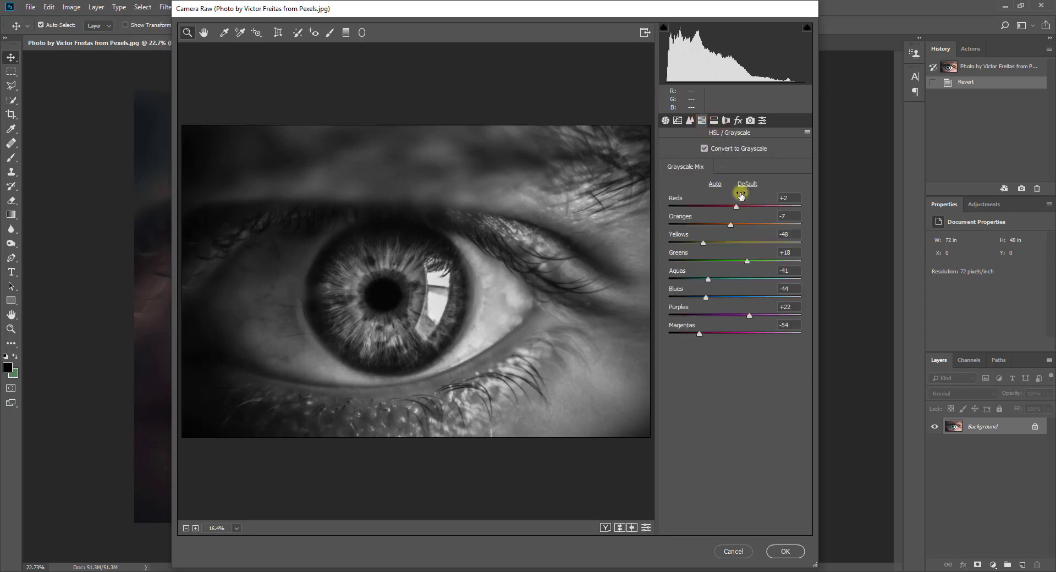
click(691, 120)
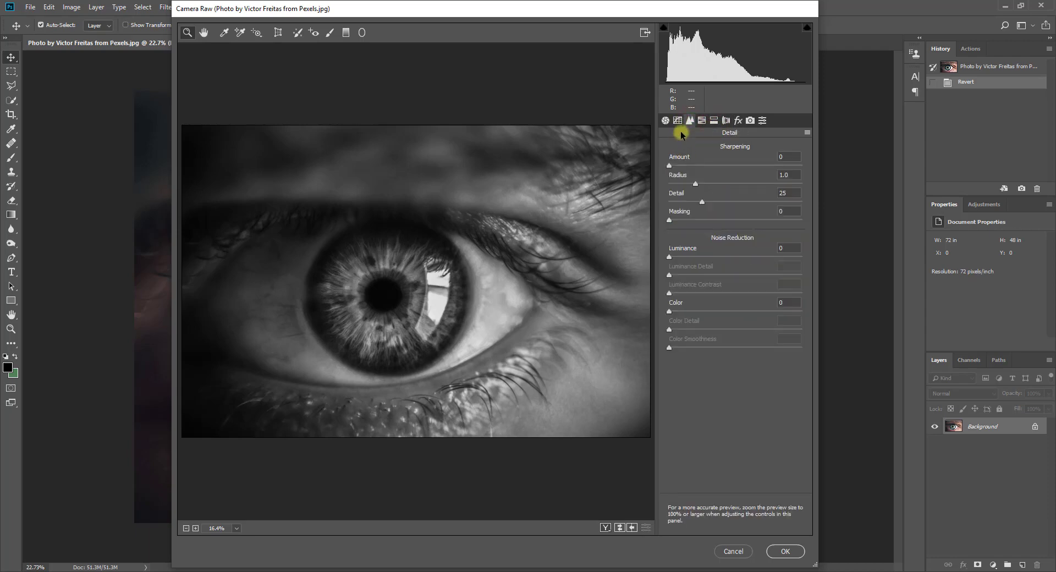
Commit the Camera Raw filter and compare before and after in History
click(784, 551)
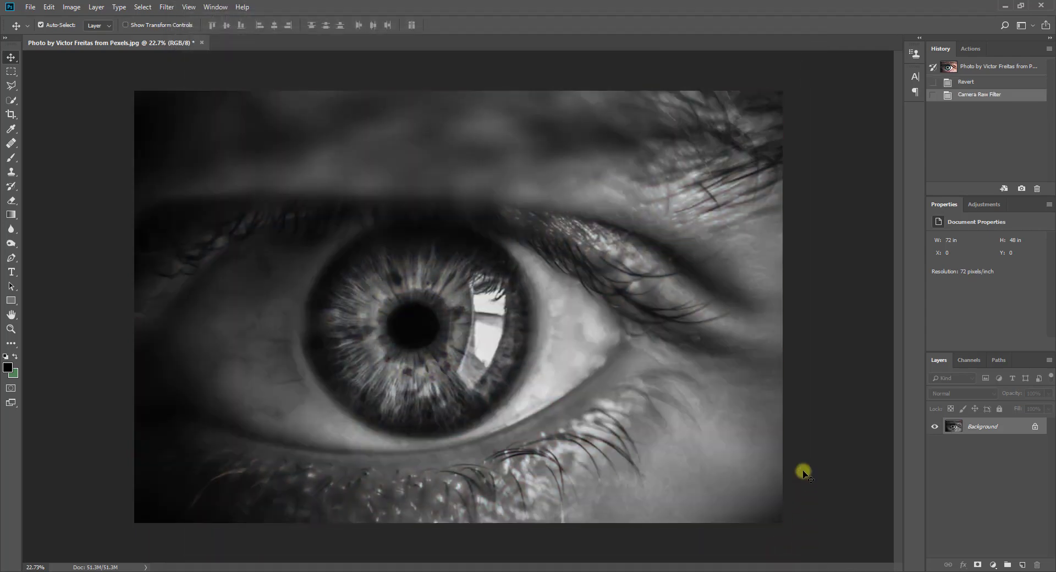
click(973, 68)
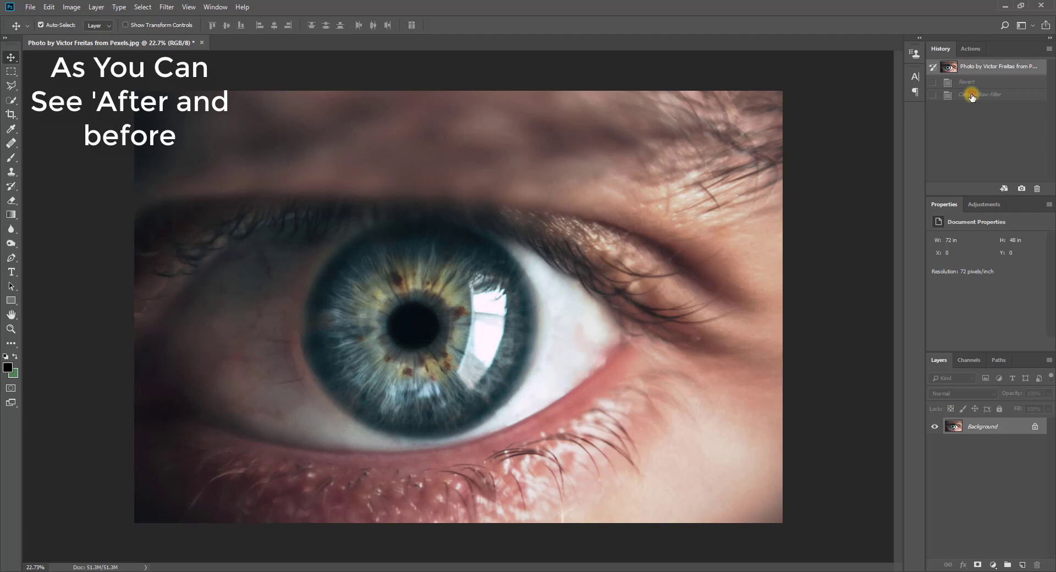
click(971, 96)
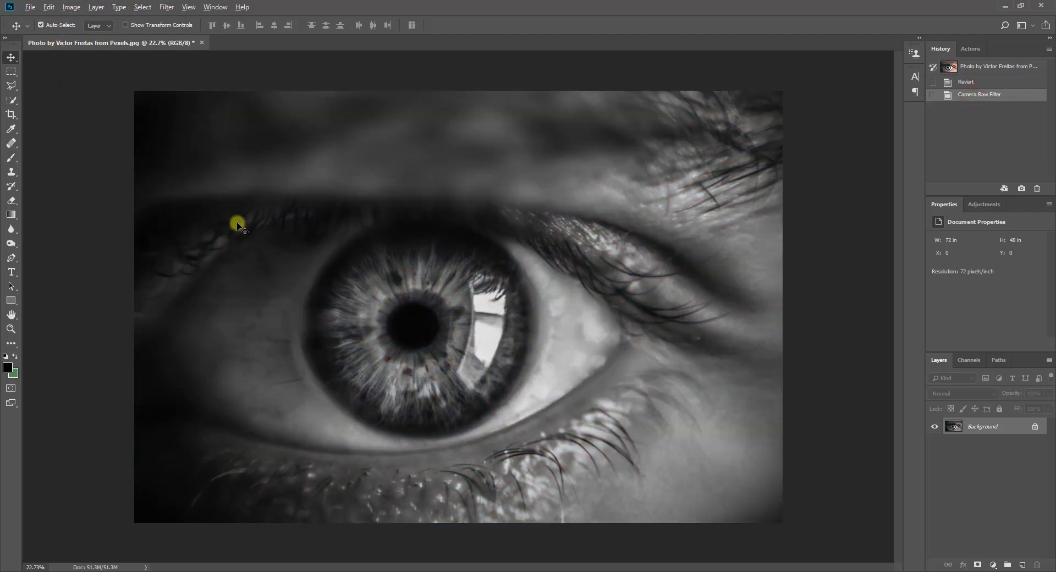
Check the image dimensions in Image Size and cancel without changes
key(alt+i)
key(i)
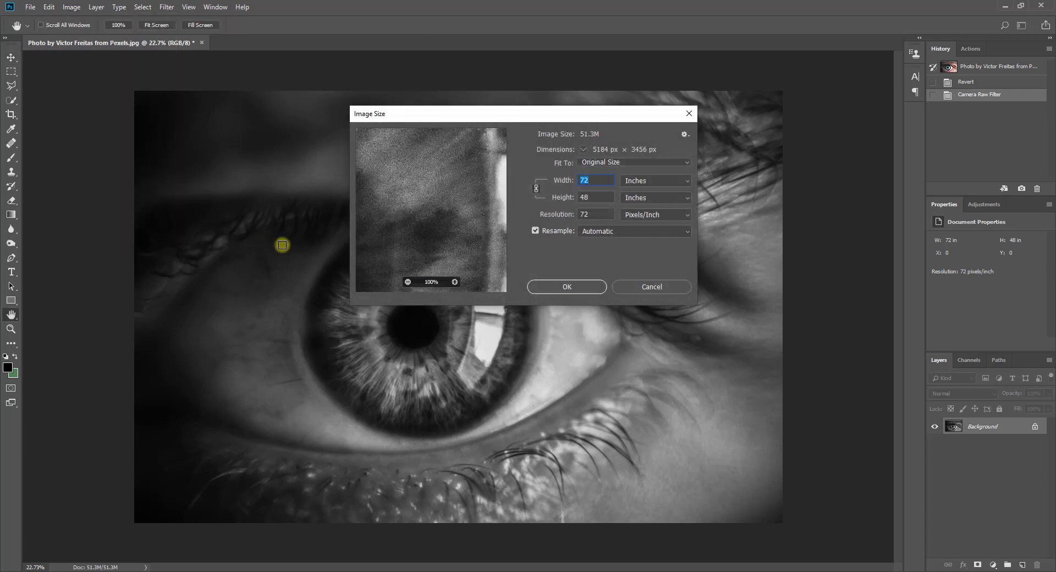
key(Escape)
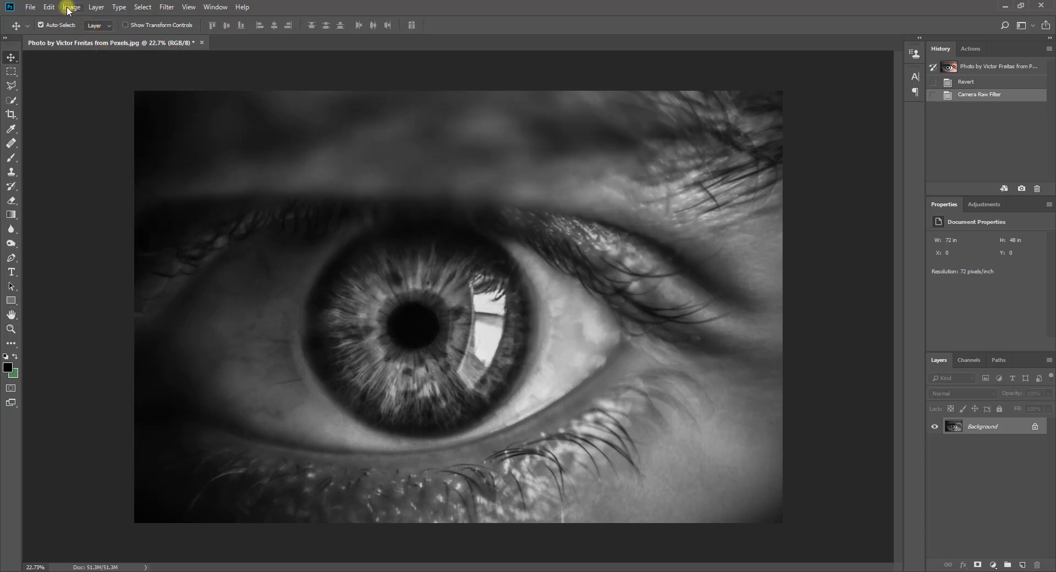
Apply a Curves S-curve, moving the white point left to brighten highlights and add contrast
click(71, 7)
mouse_move(116, 36)
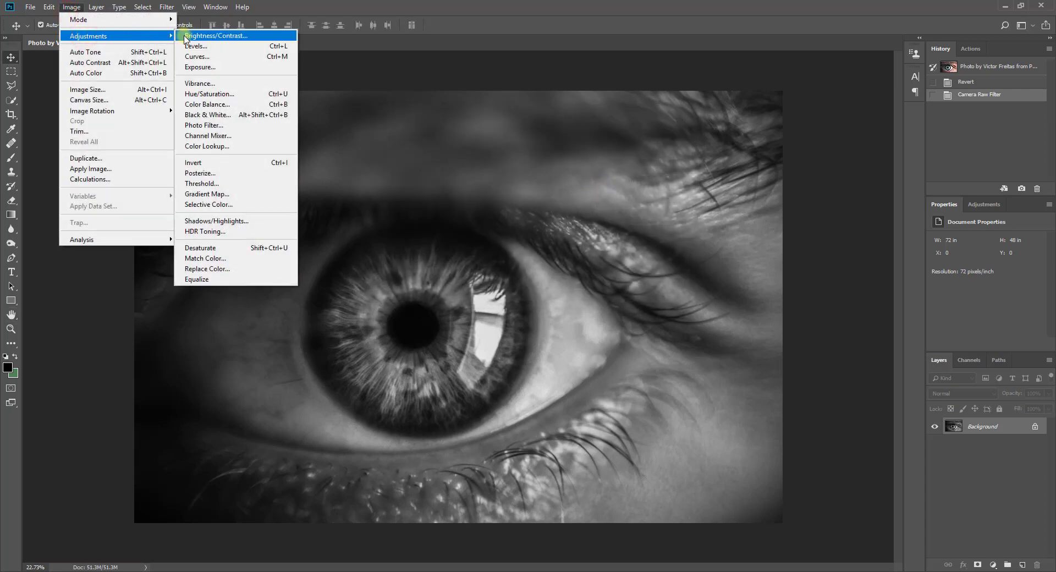
click(200, 56)
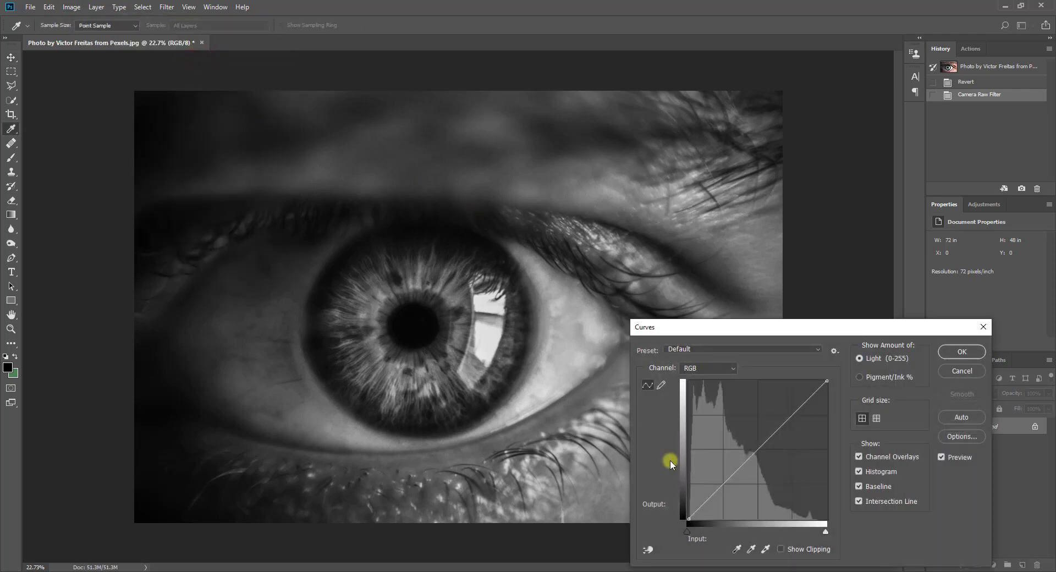
click(757, 449)
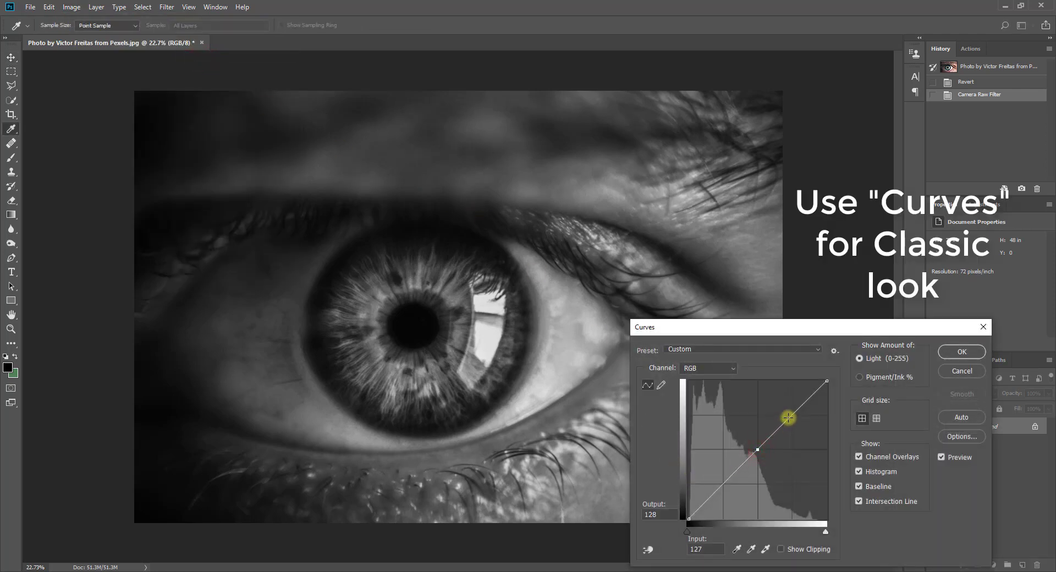
click(792, 415)
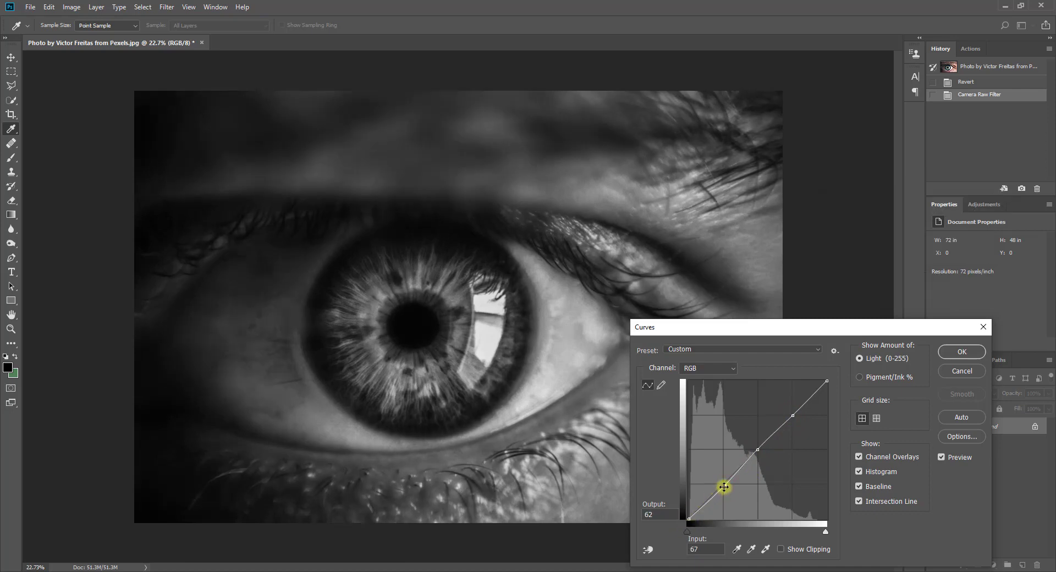
click(723, 485)
drag(689, 519, 689, 505)
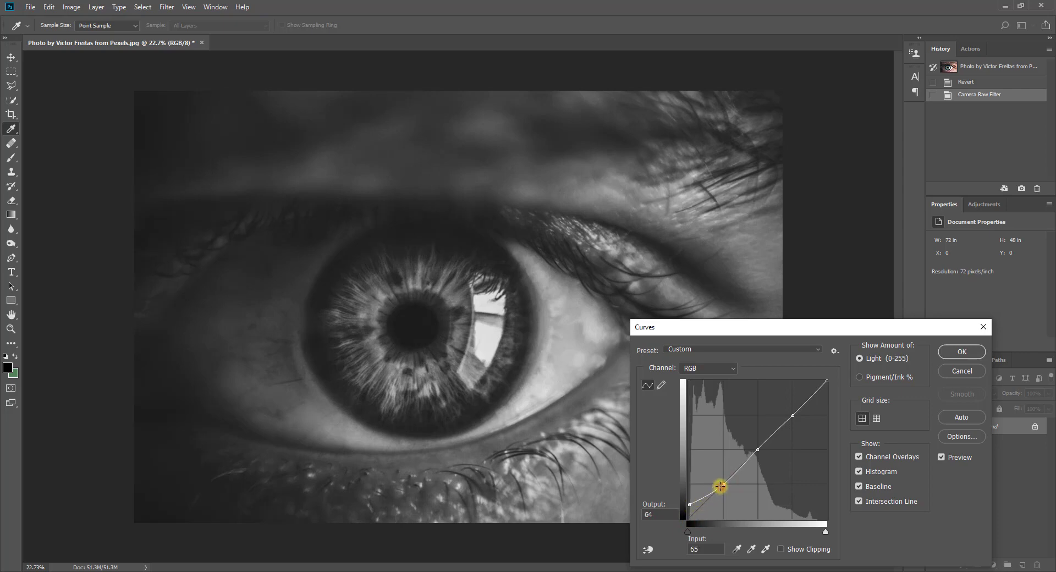
drag(717, 490, 688, 511)
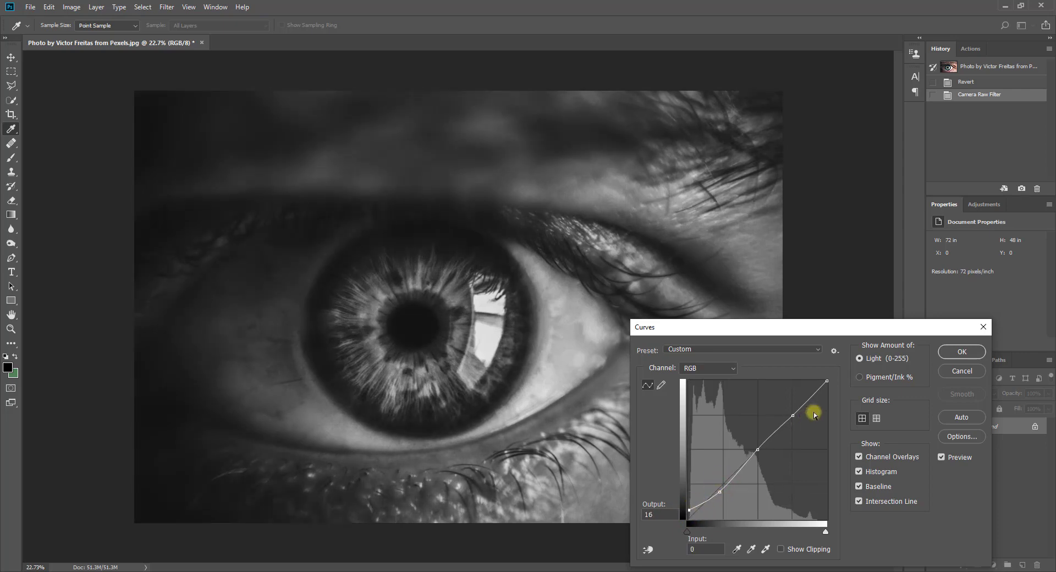
drag(826, 381, 814, 381)
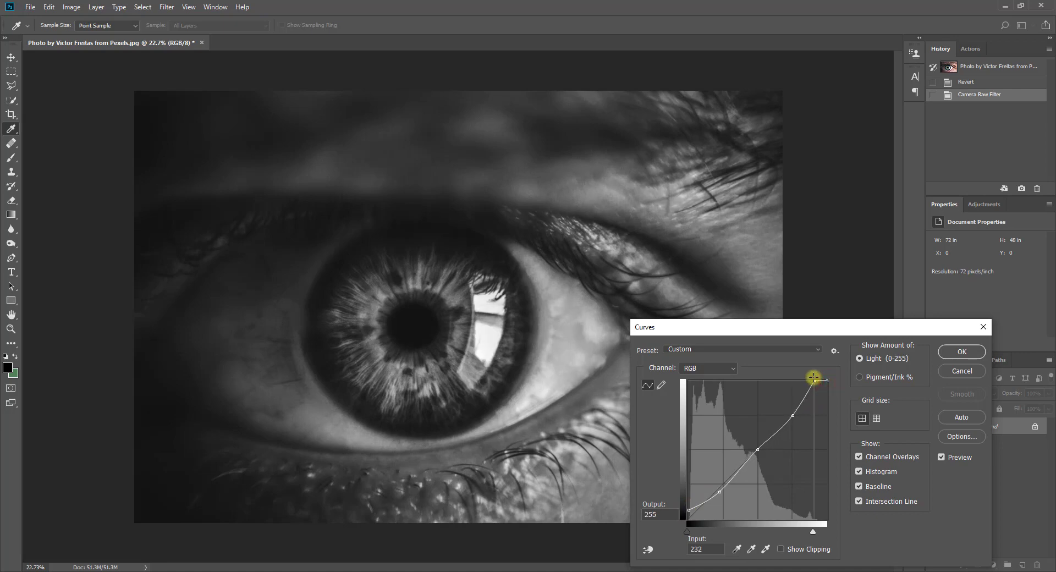
click(793, 417)
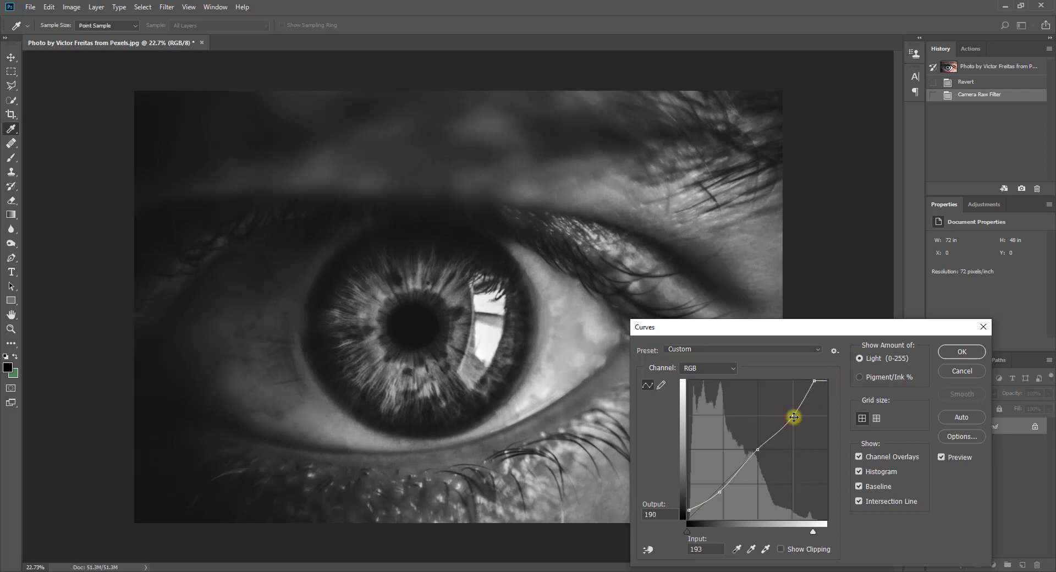
click(944, 353)
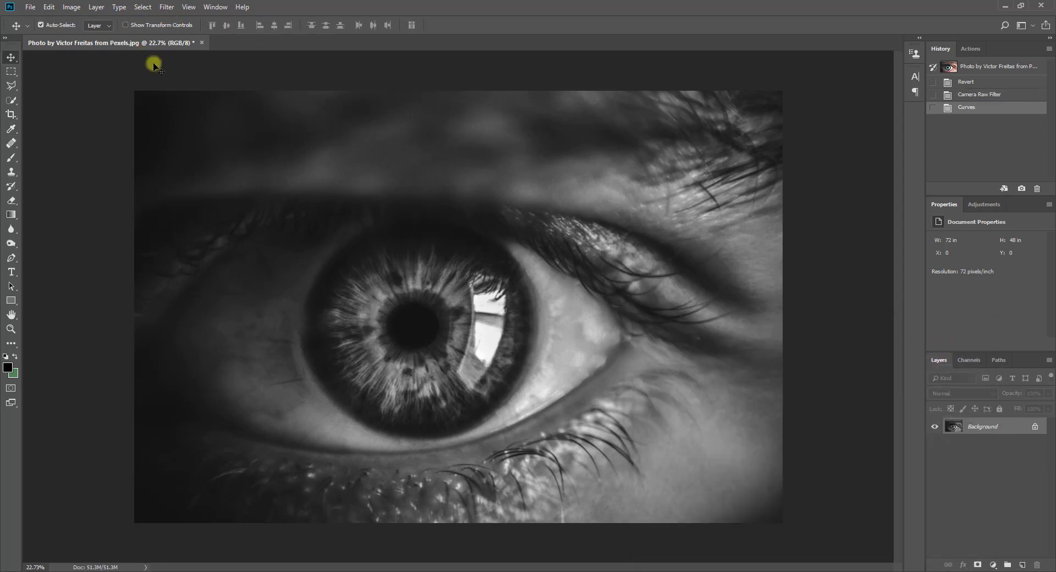
Apply Selective Color on Blacks with the Black slider raised to +2%
click(79, 11)
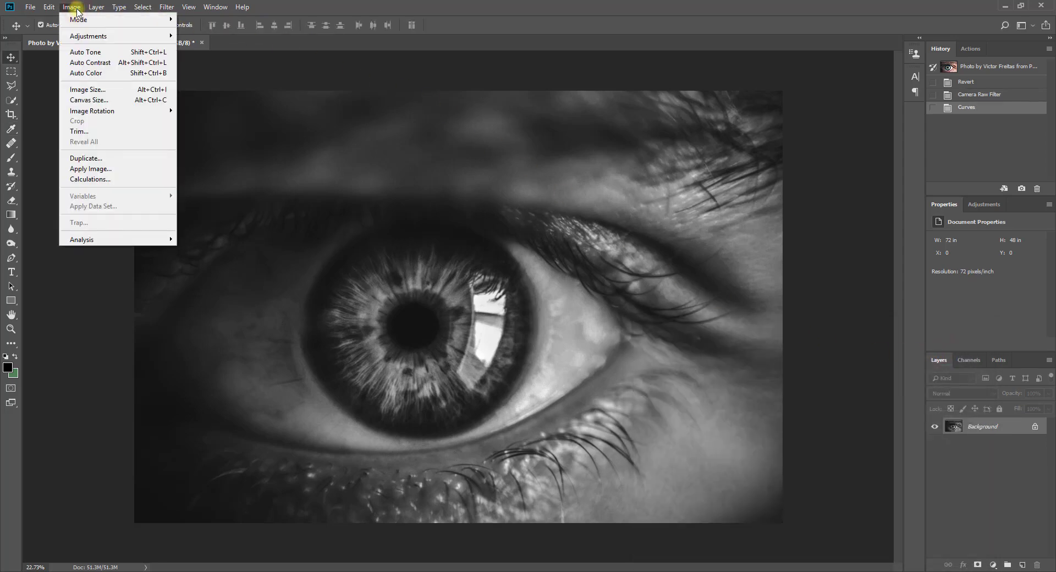
mouse_move(88, 36)
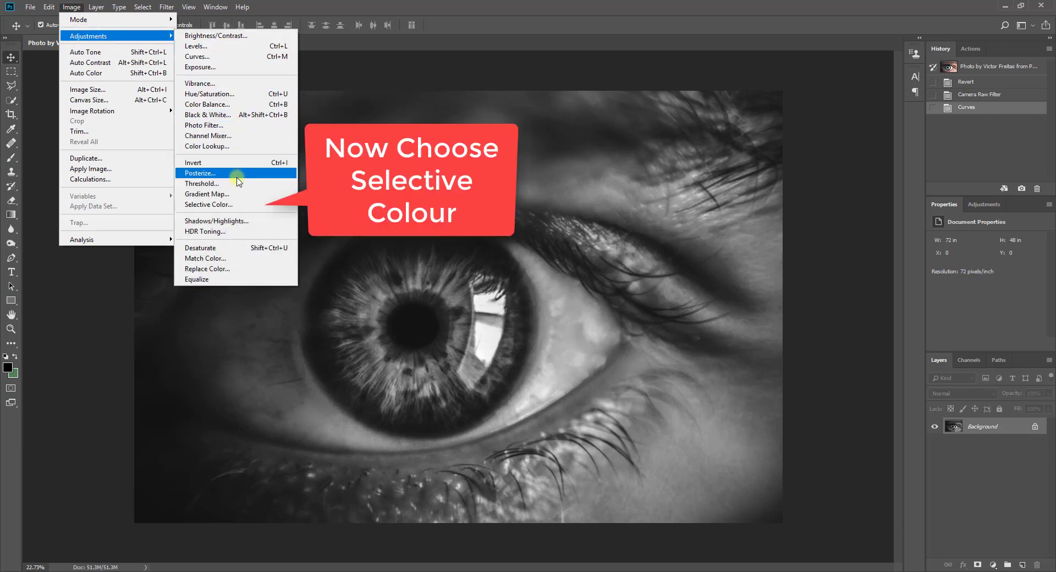
click(237, 204)
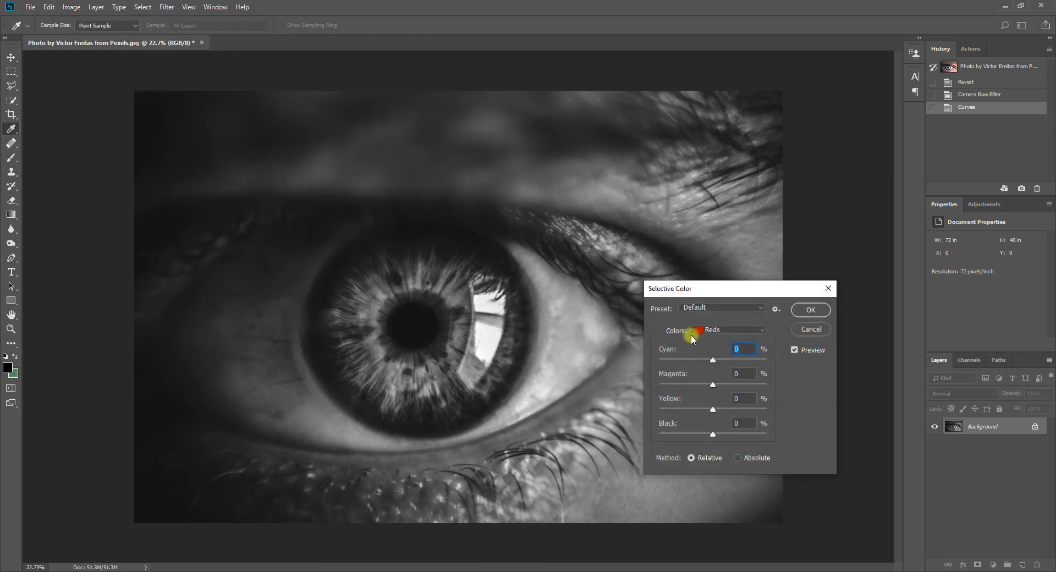
click(752, 330)
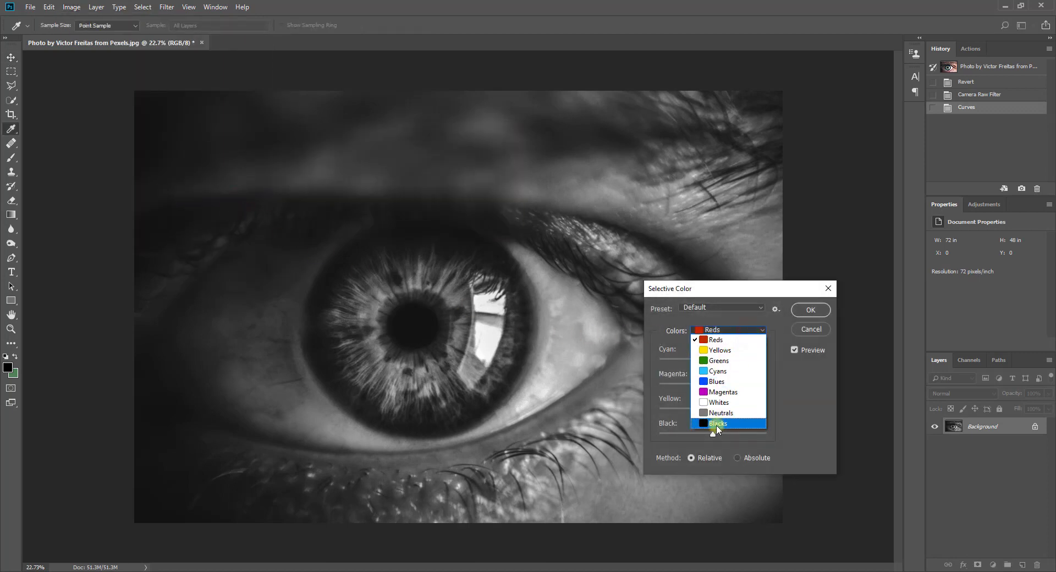
click(717, 427)
drag(712, 434, 714, 436)
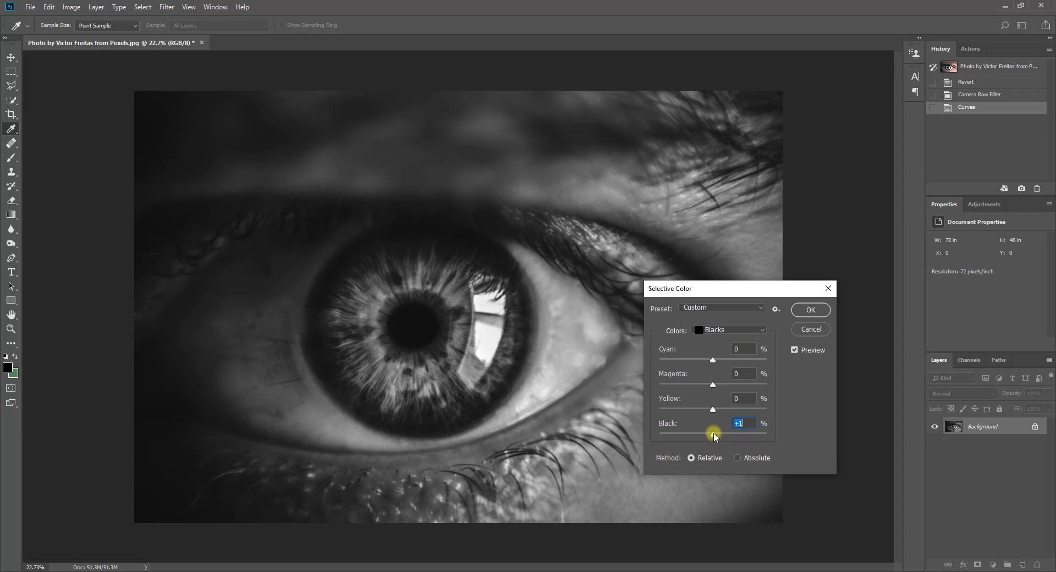
click(802, 312)
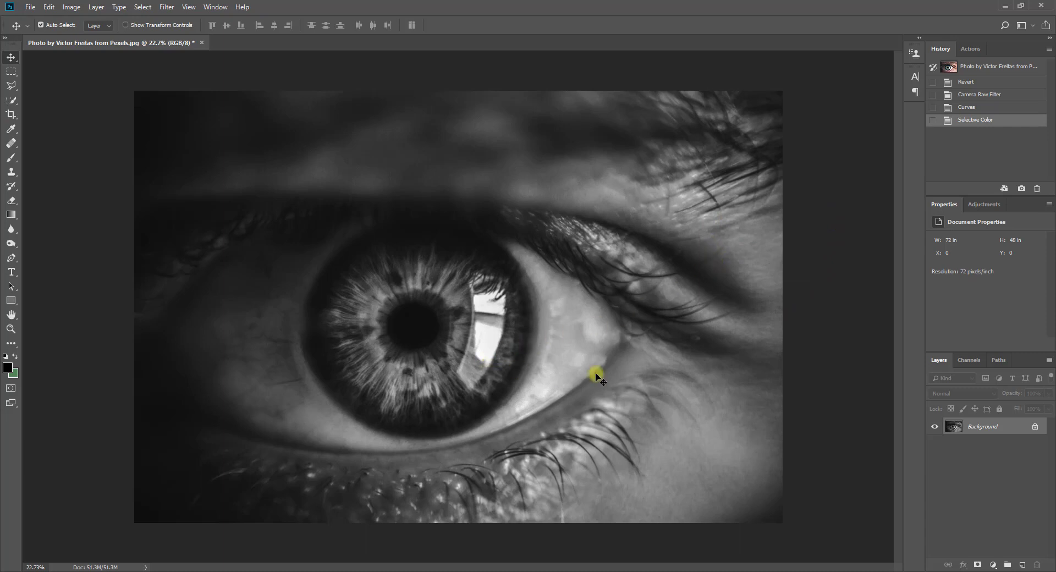
Apply Color Balance with midtone levels +5, 0, -2 for a warm sepia tint
key(ctrl+b)
drag(743, 243, 797, 231)
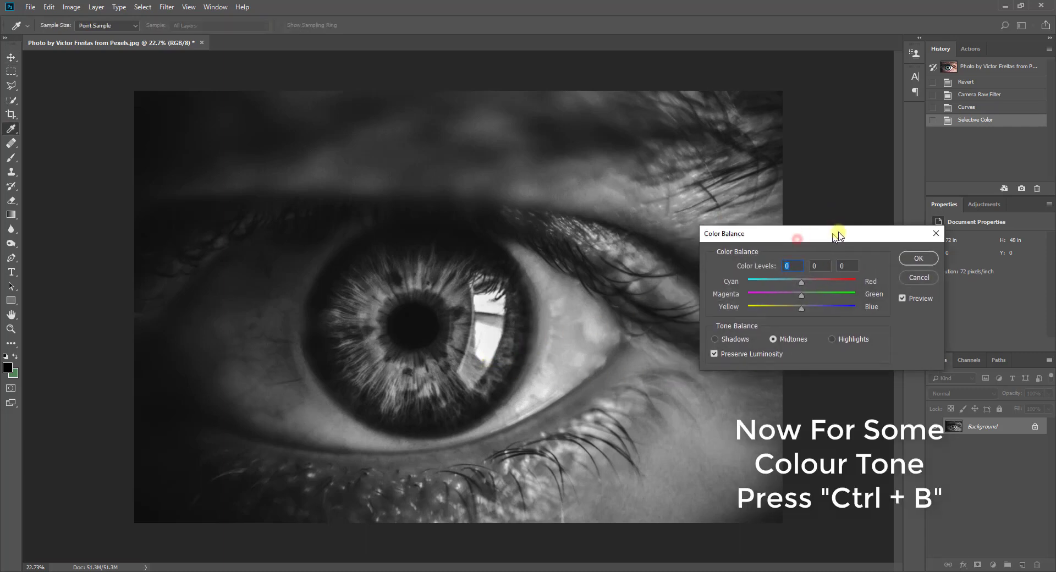
click(824, 275)
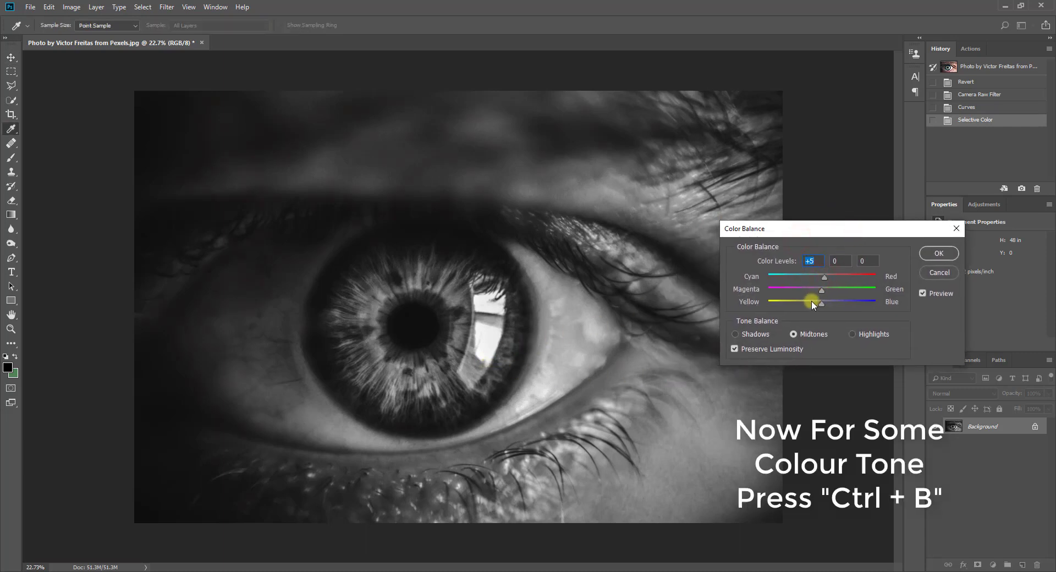
drag(811, 302, 819, 303)
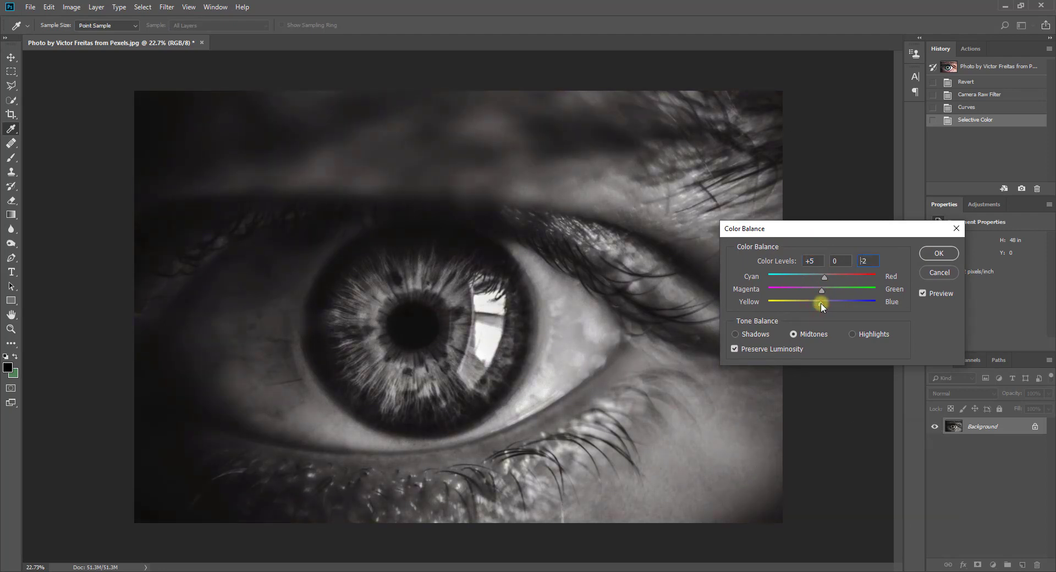
click(822, 306)
click(932, 254)
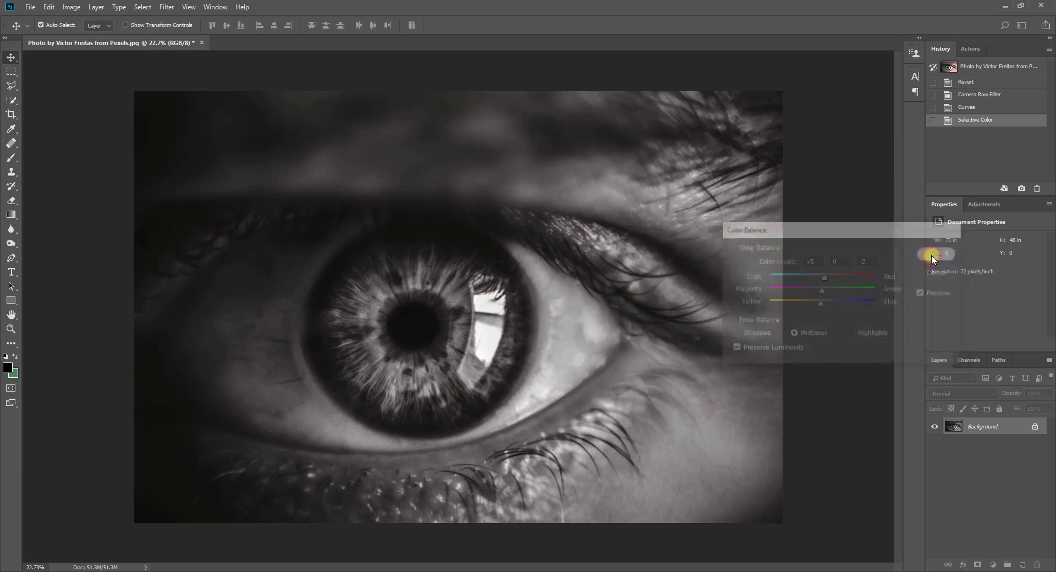
key(v)
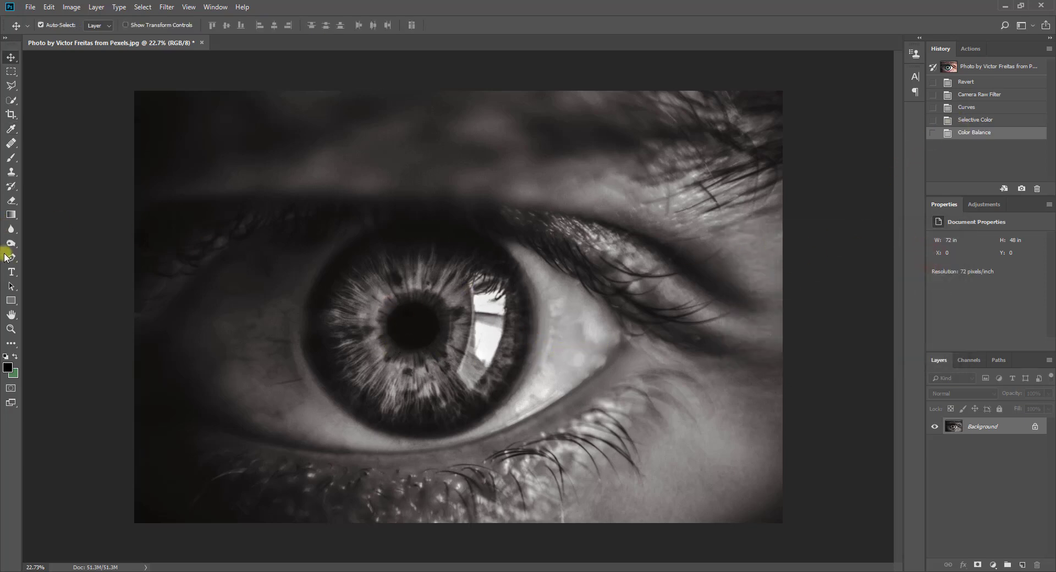
Select the Dodge Tool and enlarge the brush to 500 px at 26% exposure
drag(11, 242, 53, 252)
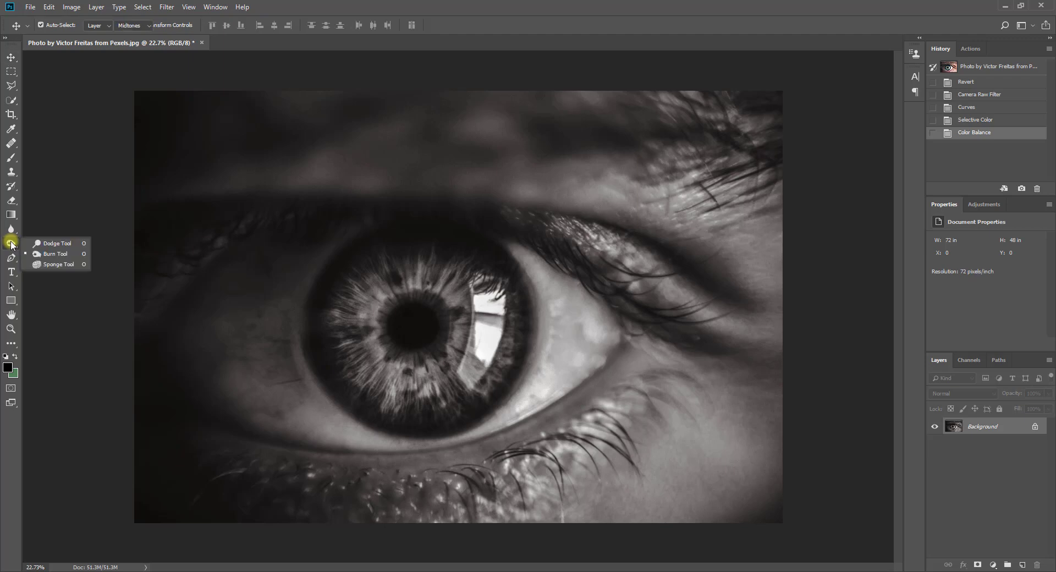
click(67, 245)
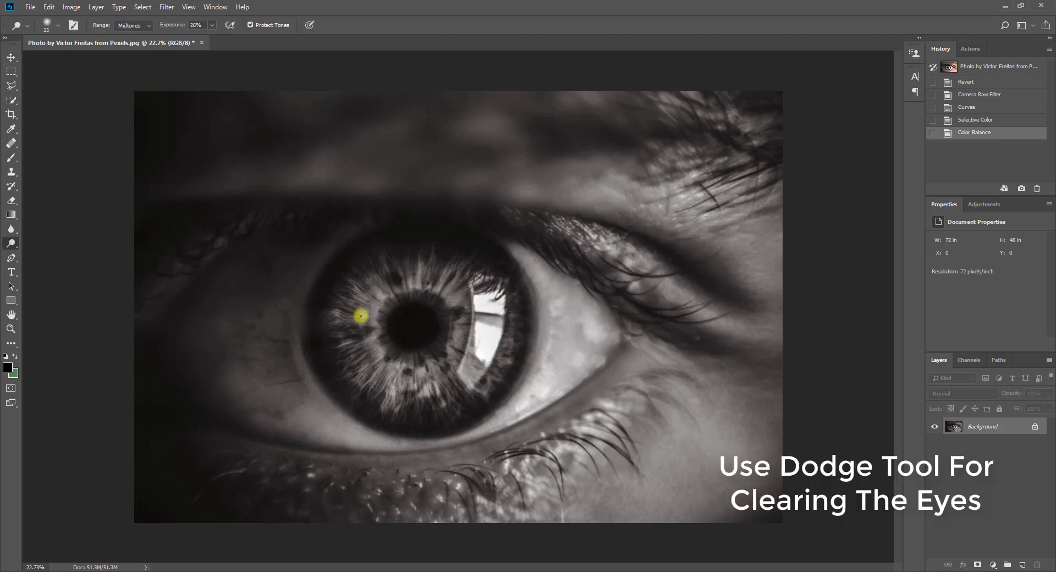
key(bracketright)
key(bracketright)
key(bracketright)
key(bracketright)
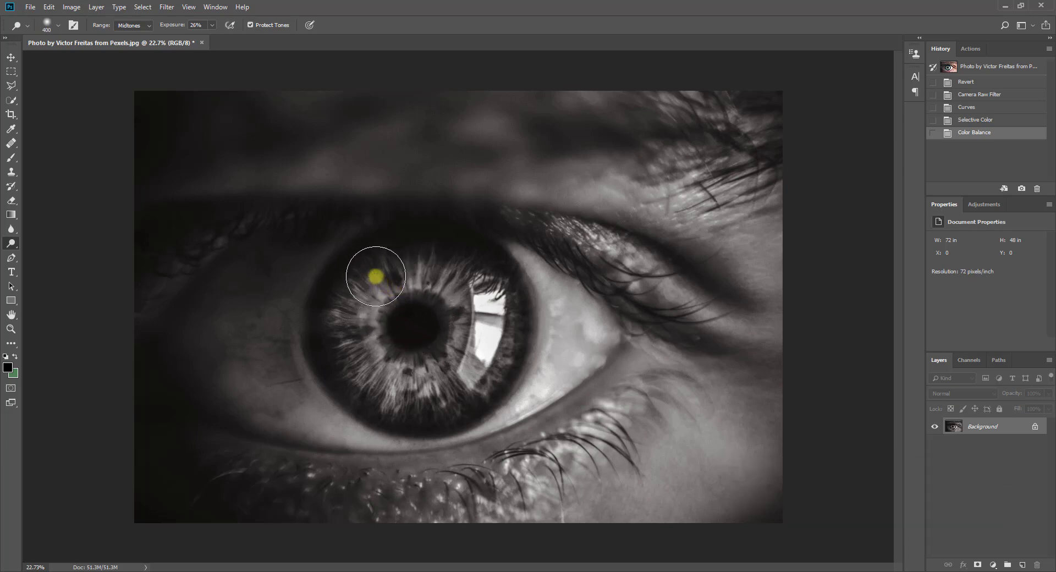
key(bracketright)
Dodge the iris brighter and lightly lighten the eye white, lashes and brow
click(392, 267)
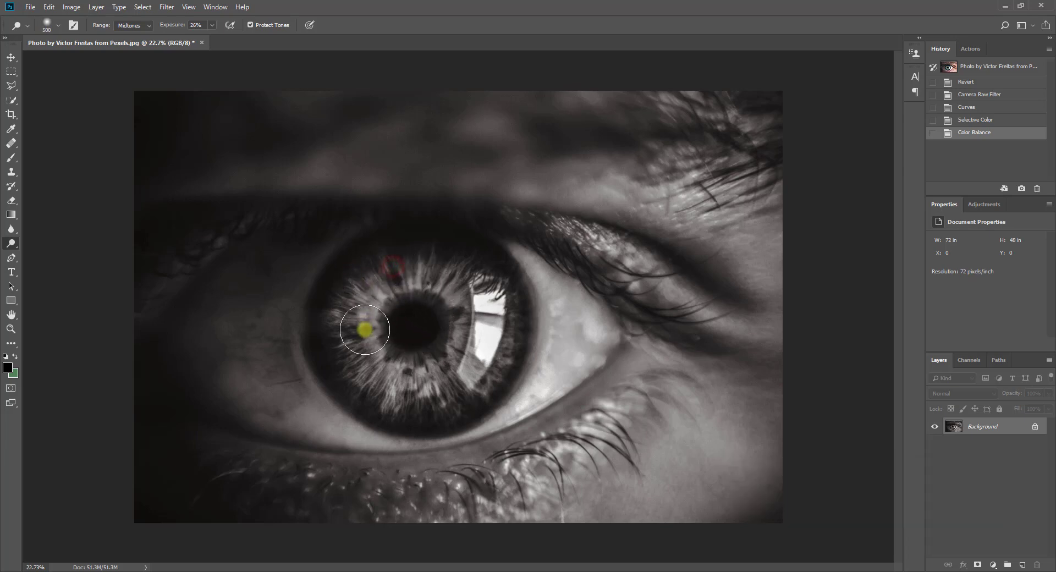
mouse_move(365, 330)
mouse_down()
mouse_move(434, 285)
mouse_move(322, 343)
mouse_move(337, 358)
mouse_up()
mouse_move(358, 401)
mouse_down()
mouse_move(429, 419)
mouse_move(502, 279)
mouse_move(548, 377)
mouse_move(610, 306)
mouse_up()
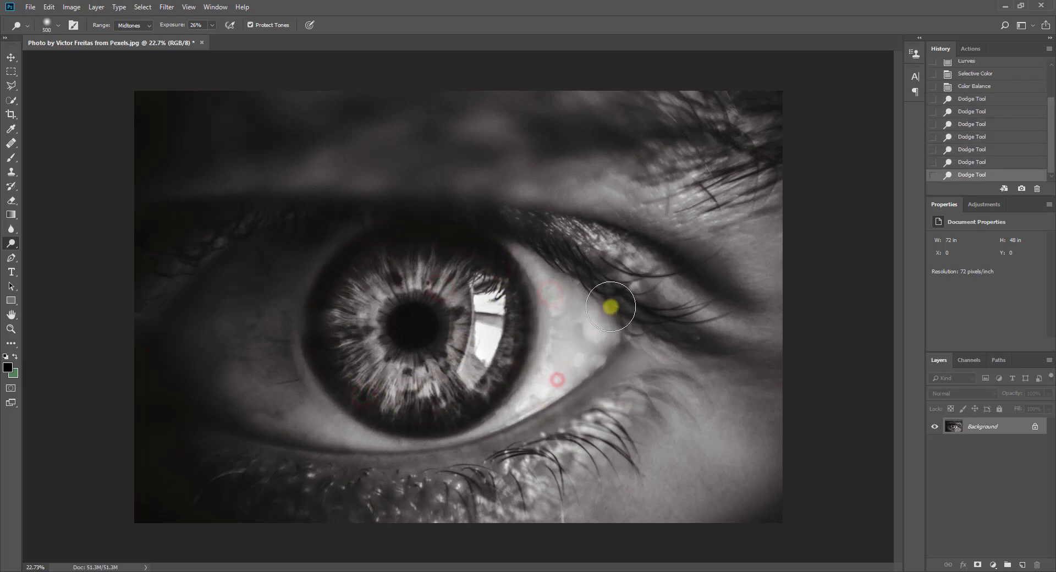
drag(455, 440, 268, 382)
drag(312, 250, 301, 289)
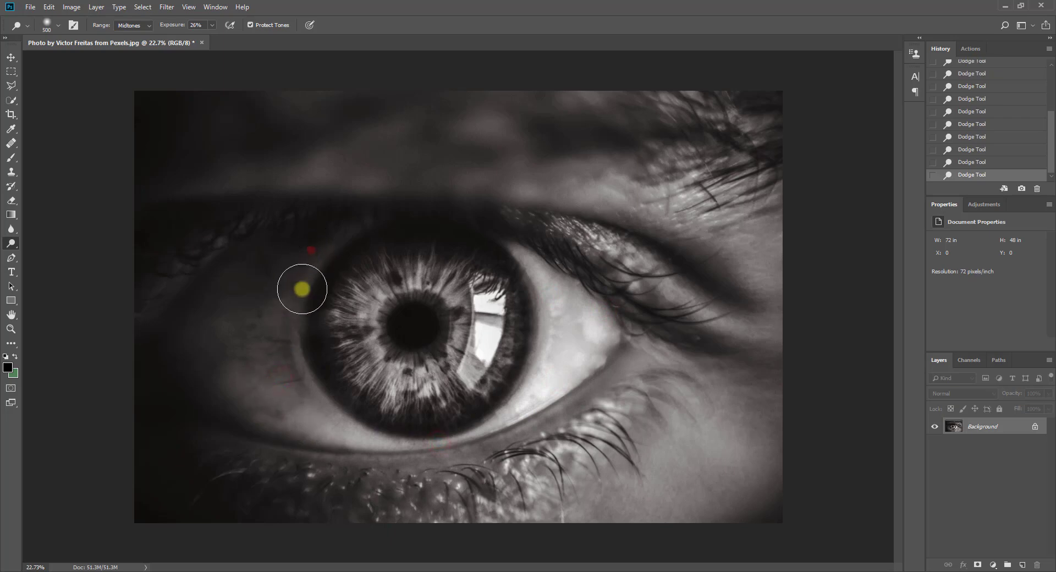
drag(572, 282, 537, 273)
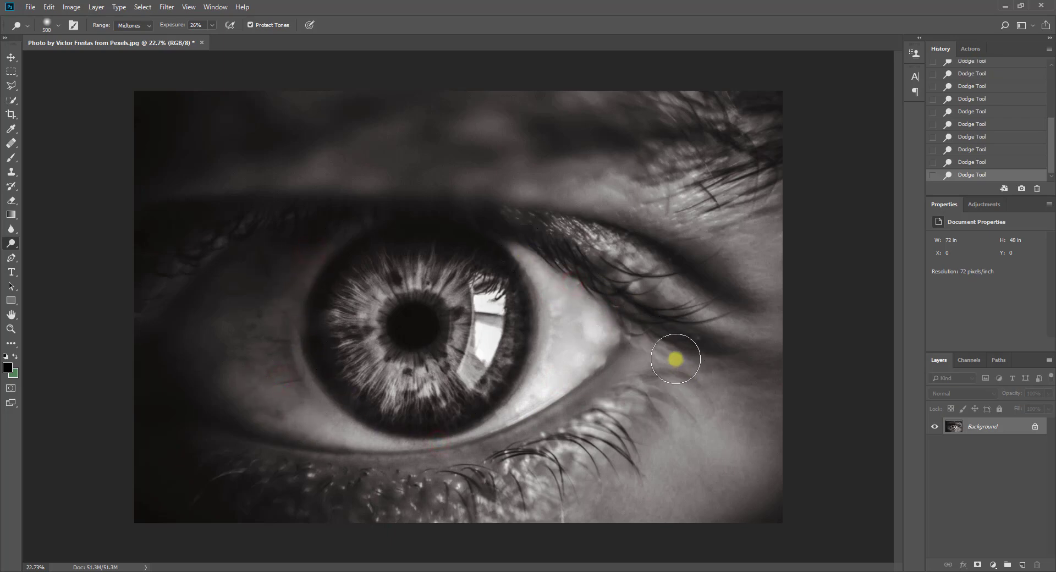
drag(616, 417, 573, 502)
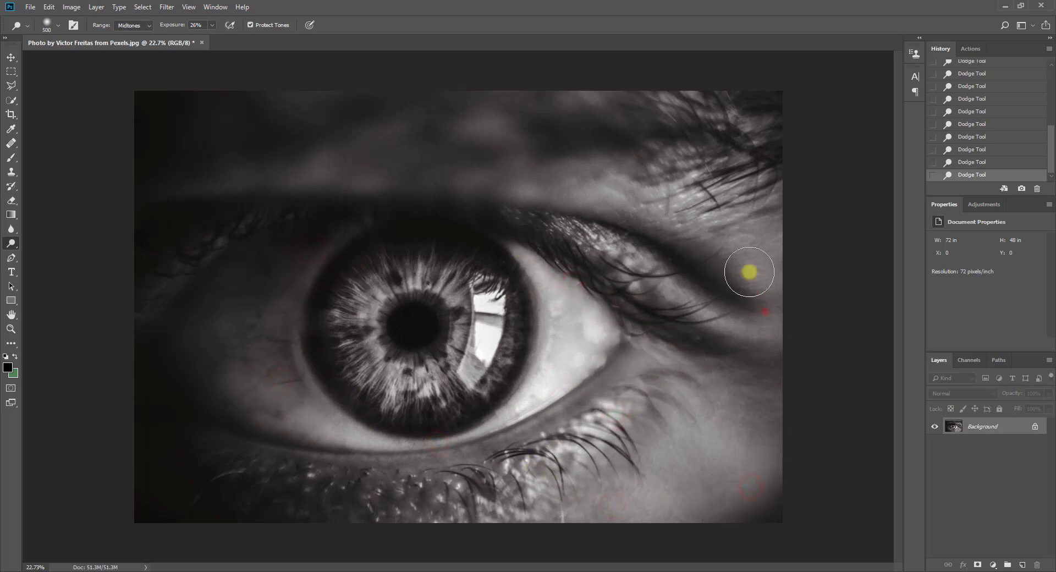
drag(672, 175, 739, 147)
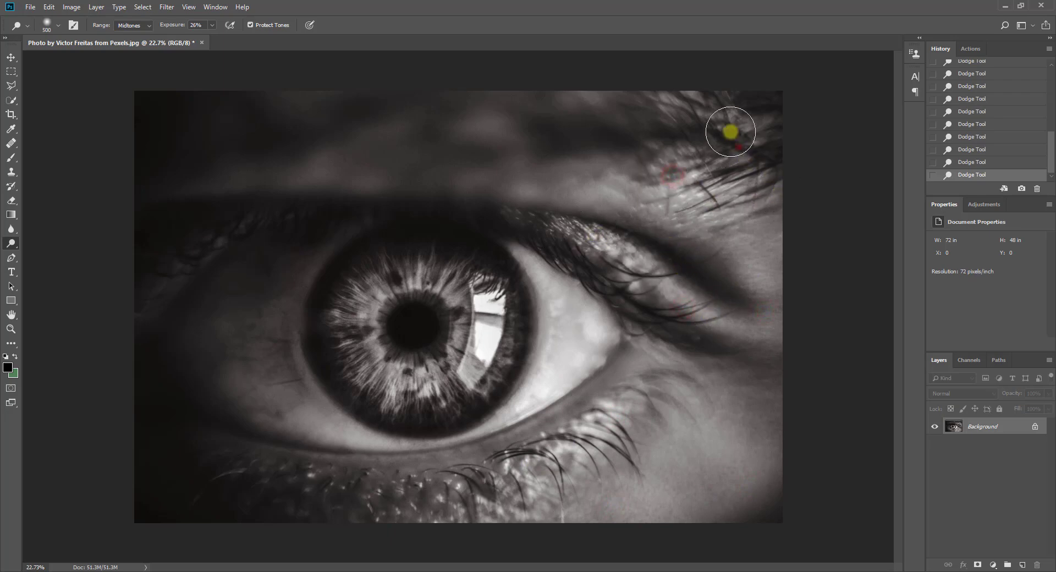
drag(511, 126, 369, 112)
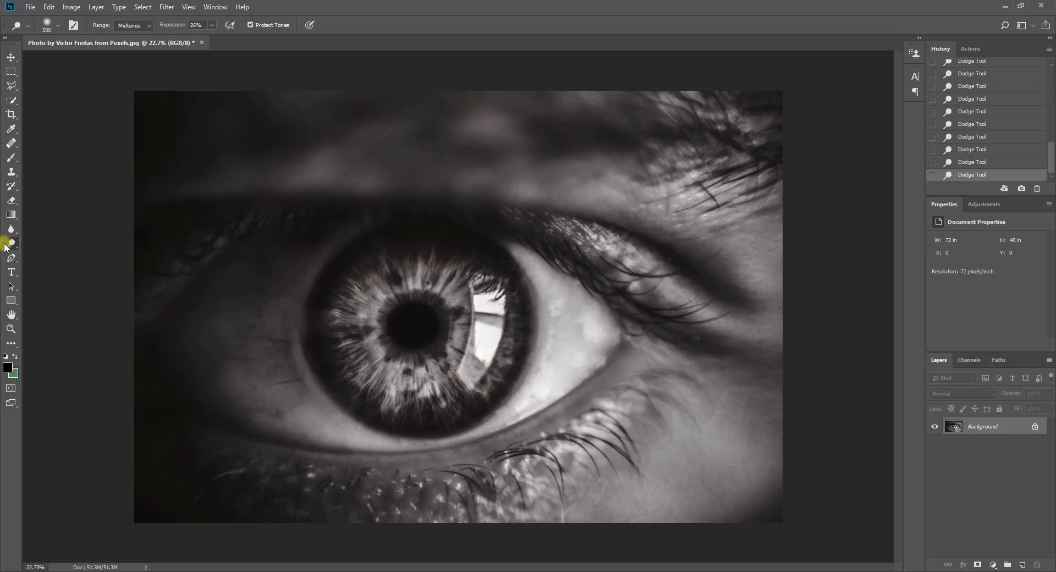
drag(6, 246, 40, 255)
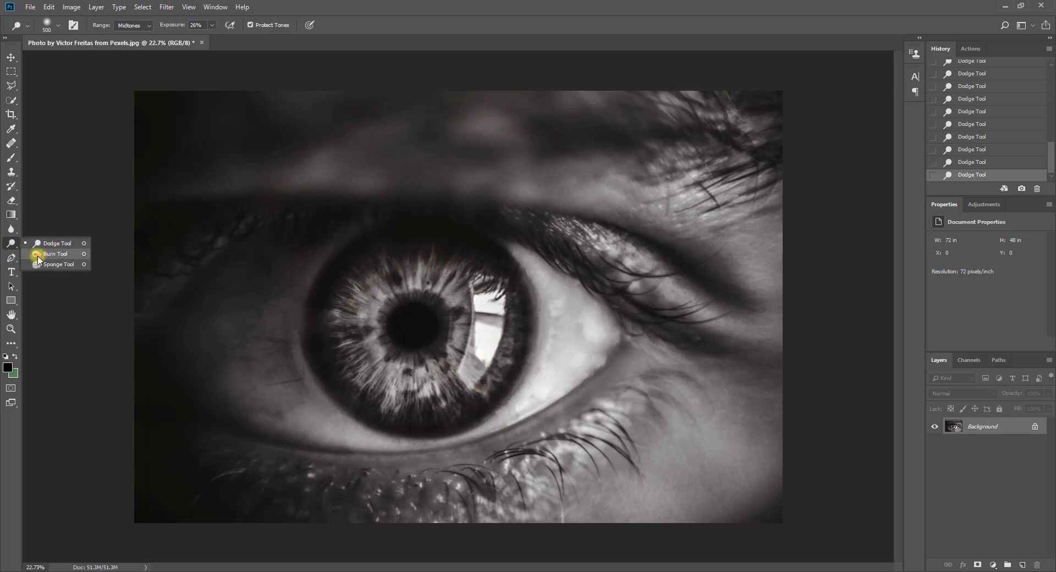
Switch to the Burn Tool at 18%, 500 px, and darken the iris rim
click(39, 256)
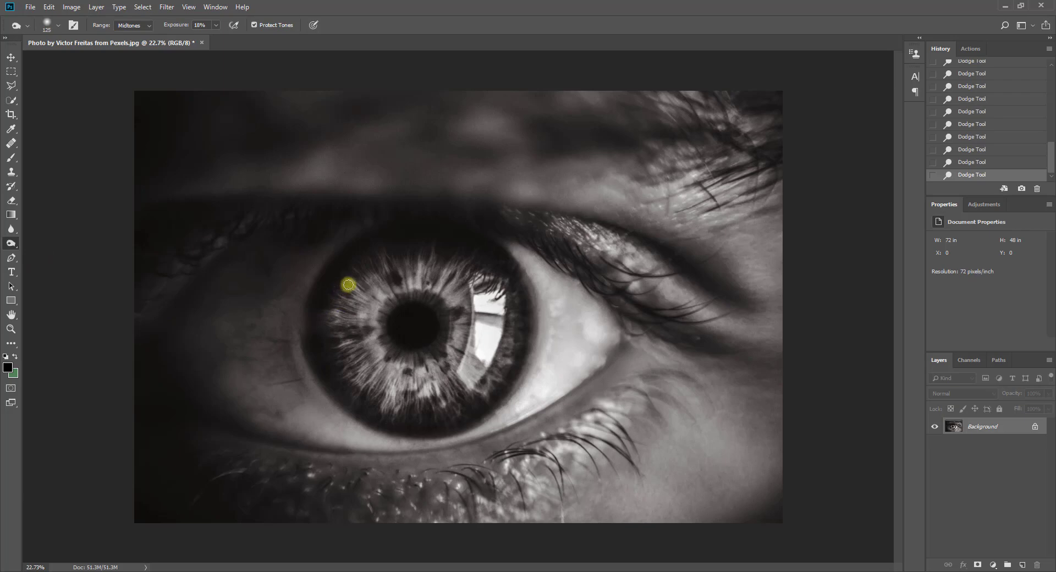
key(bracketright)
key(bracketright)
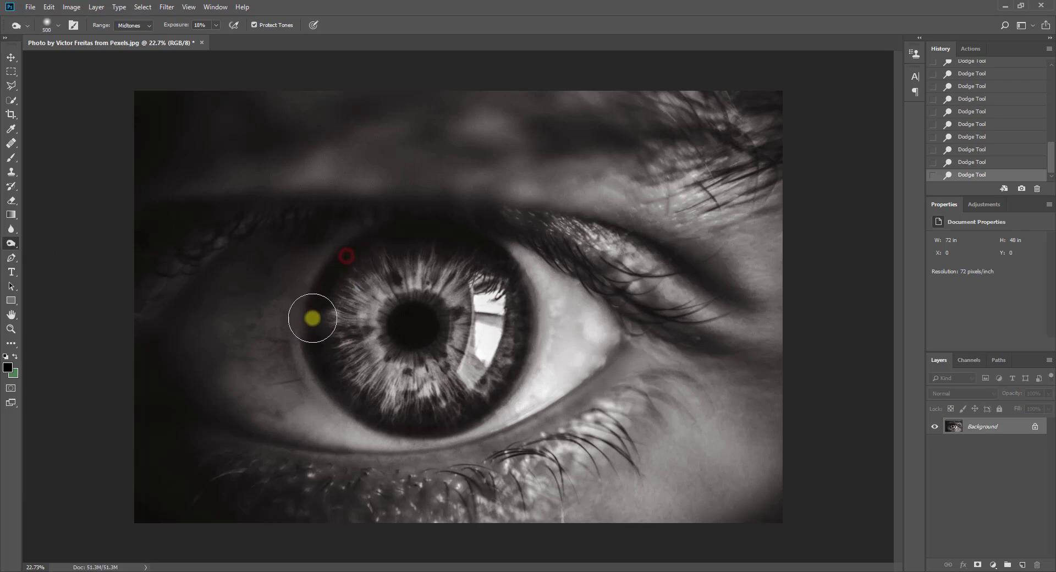
mouse_move(345, 412)
mouse_down()
mouse_move(397, 429)
mouse_move(471, 431)
mouse_up()
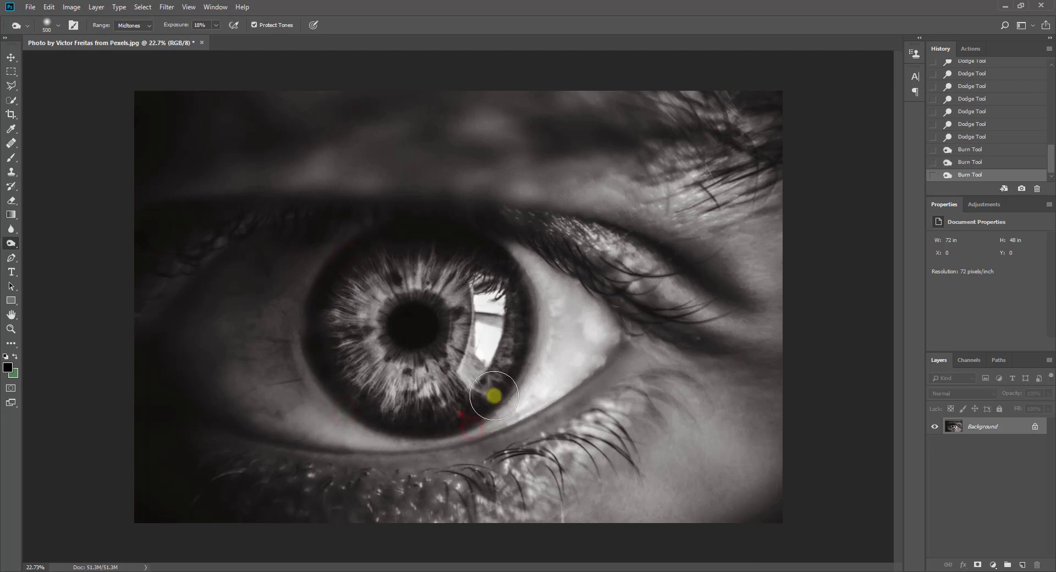
drag(489, 394, 523, 279)
mouse_move(463, 249)
mouse_down()
mouse_move(517, 291)
mouse_move(406, 237)
mouse_up()
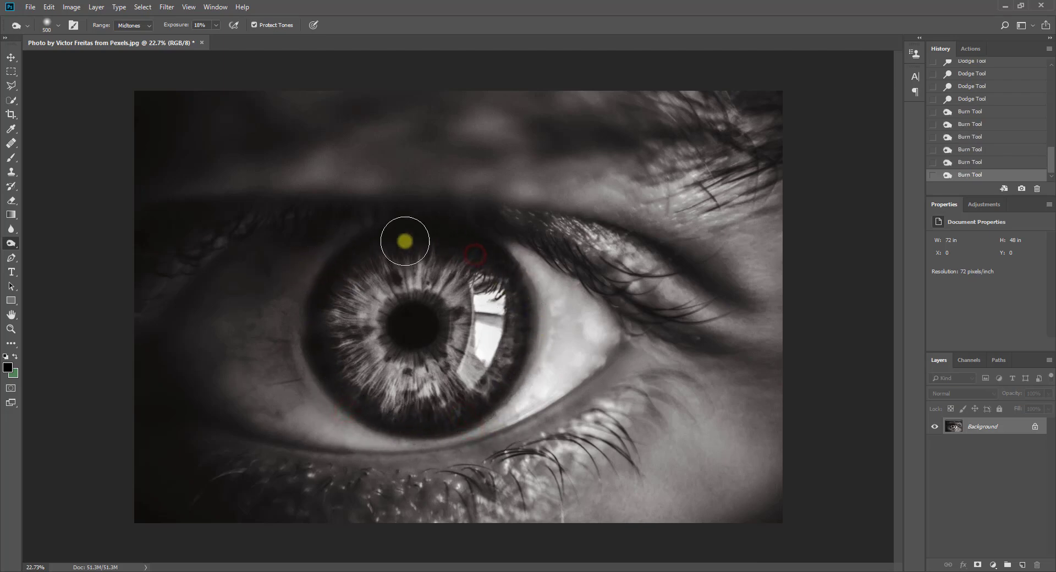
Burn the lash area, right edge, lower-left and left side of the photo darker
mouse_move(681, 125)
mouse_down()
mouse_move(797, 155)
mouse_move(750, 170)
mouse_up()
mouse_move(765, 220)
mouse_down()
mouse_move(724, 537)
mouse_move(798, 501)
mouse_up()
mouse_move(355, 526)
mouse_down()
mouse_move(168, 469)
mouse_move(314, 487)
mouse_move(223, 233)
mouse_up()
mouse_move(142, 329)
mouse_down()
mouse_move(358, 219)
mouse_move(218, 336)
mouse_up()
mouse_move(219, 337)
mouse_down()
mouse_move(247, 432)
mouse_move(340, 500)
mouse_move(432, 536)
mouse_move(572, 360)
mouse_up()
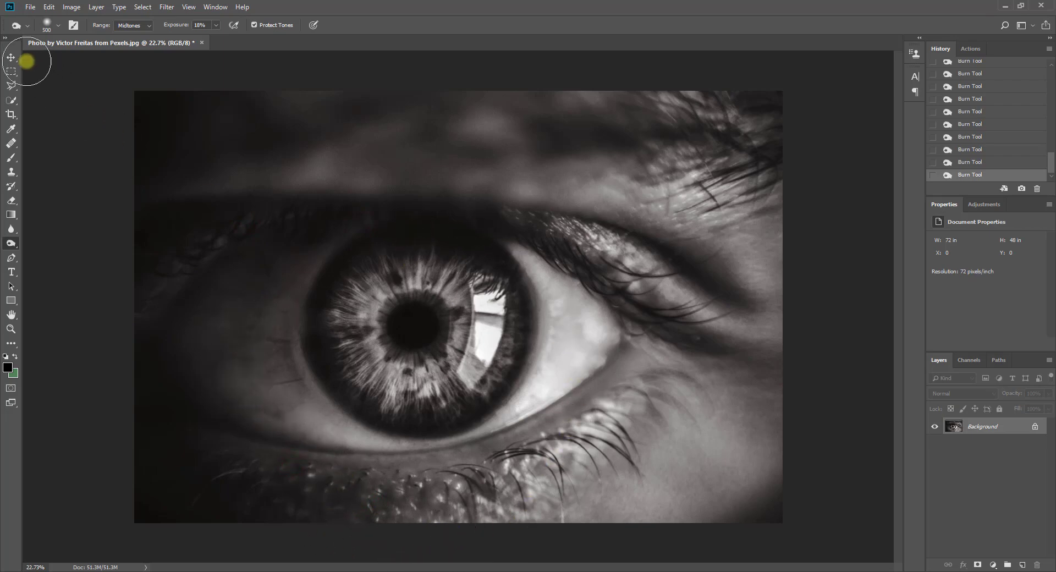
click(11, 57)
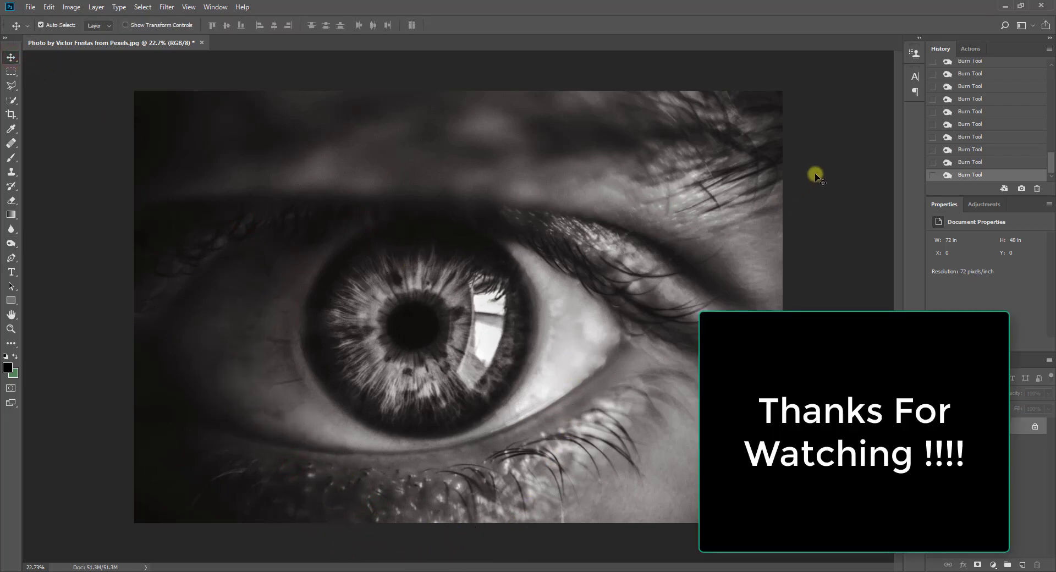